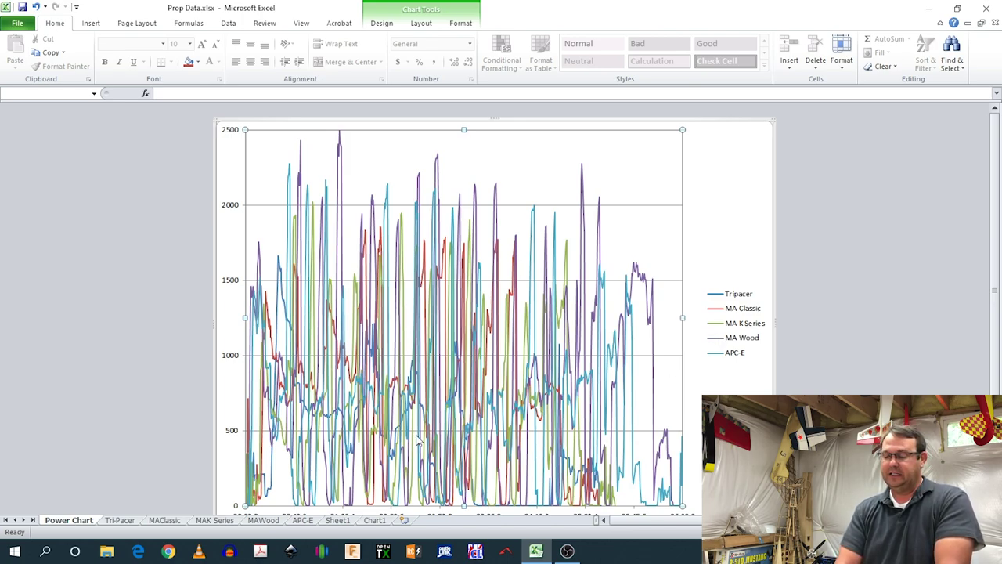
Switch to the Sheet1 summary table of per-prop maxima
click(337, 520)
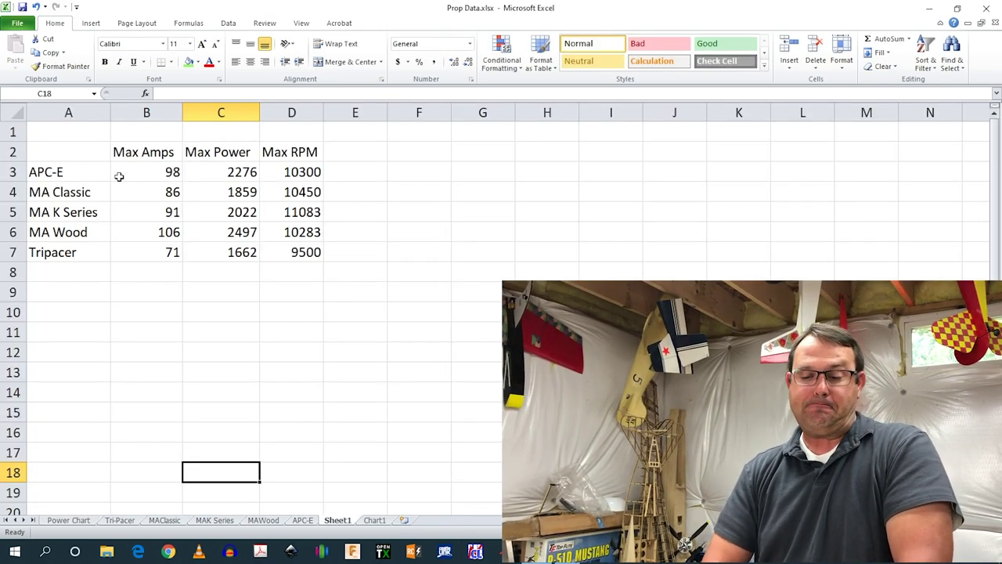
Review the Max Amps, Max Power and Max RPM values in B3:B7, C3:C7 and D3:D7, then view the Tri-Pacer log
drag(125, 174, 165, 251)
click(219, 175)
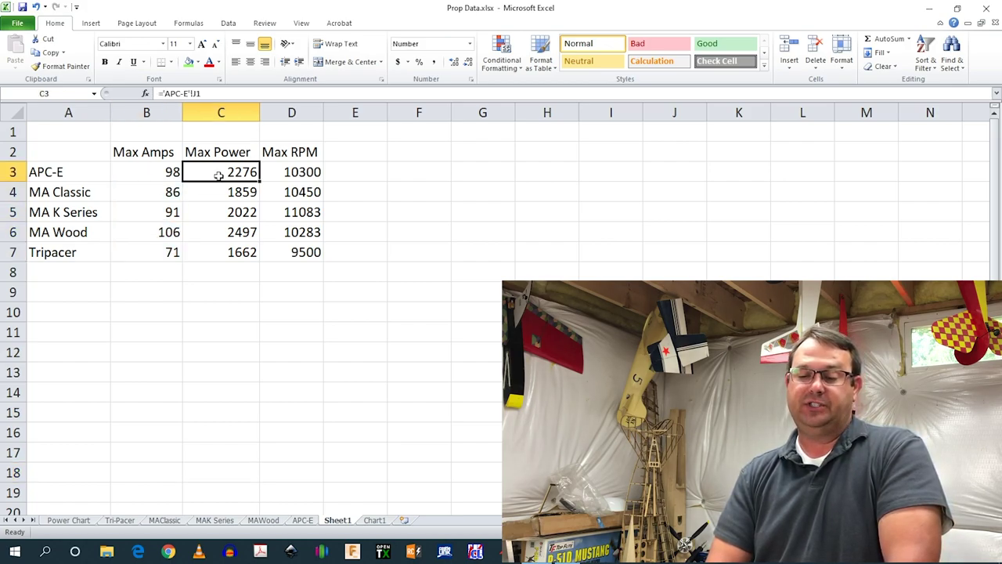
drag(217, 171, 241, 252)
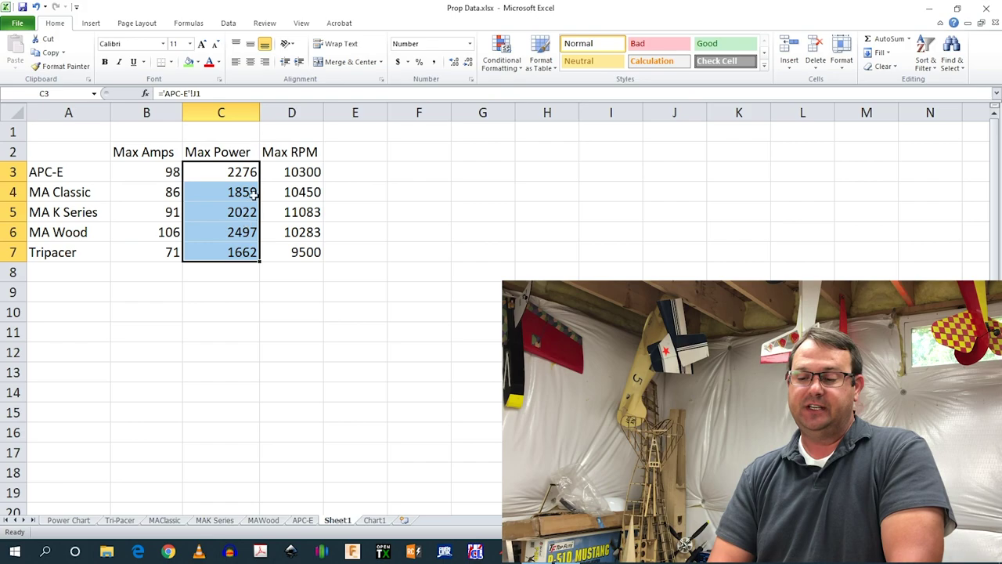
drag(279, 169, 295, 252)
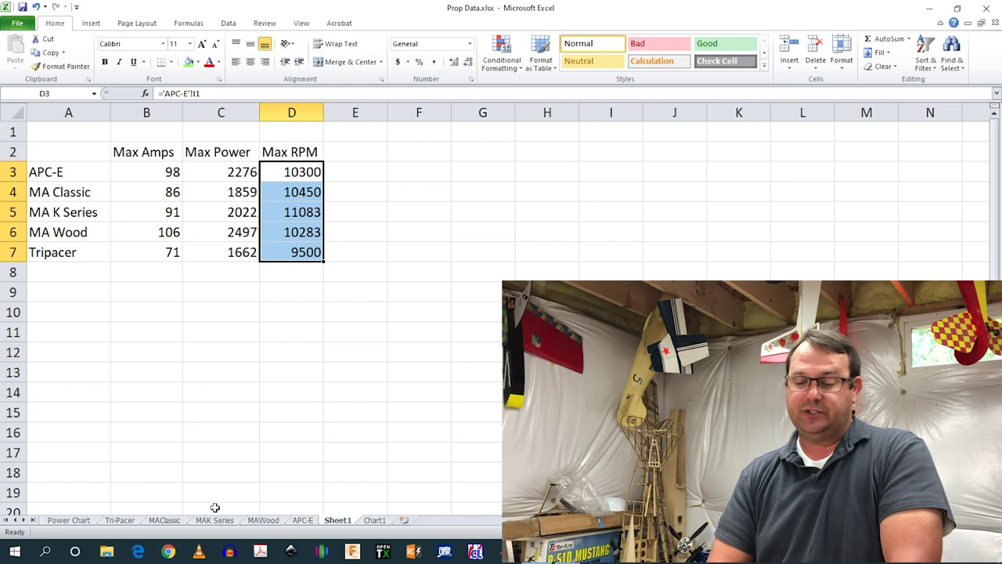
click(131, 520)
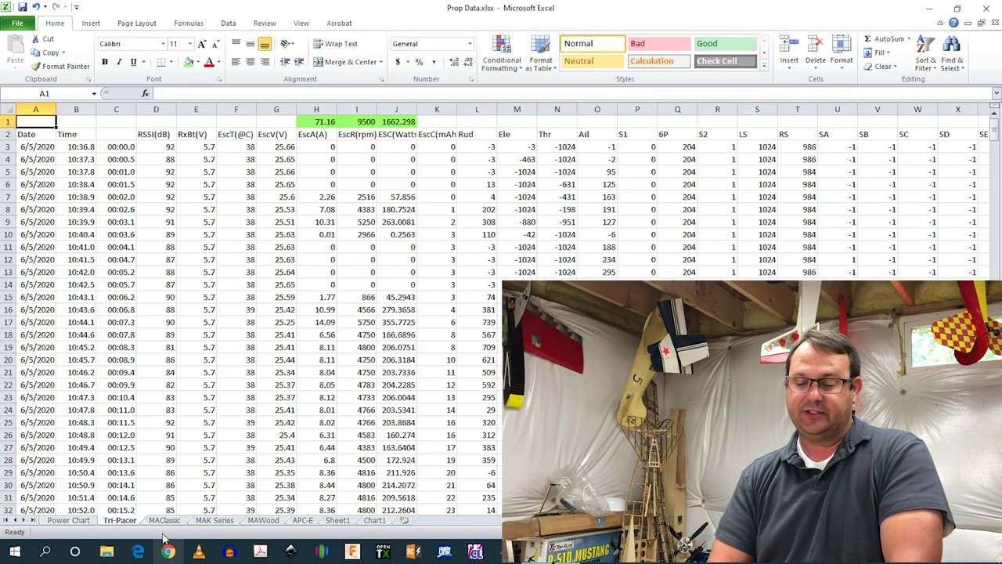
Inspect the Tri-Pacer power column's =MAX(J3:J529) formula in row 1
scroll(199, 401, down, 11)
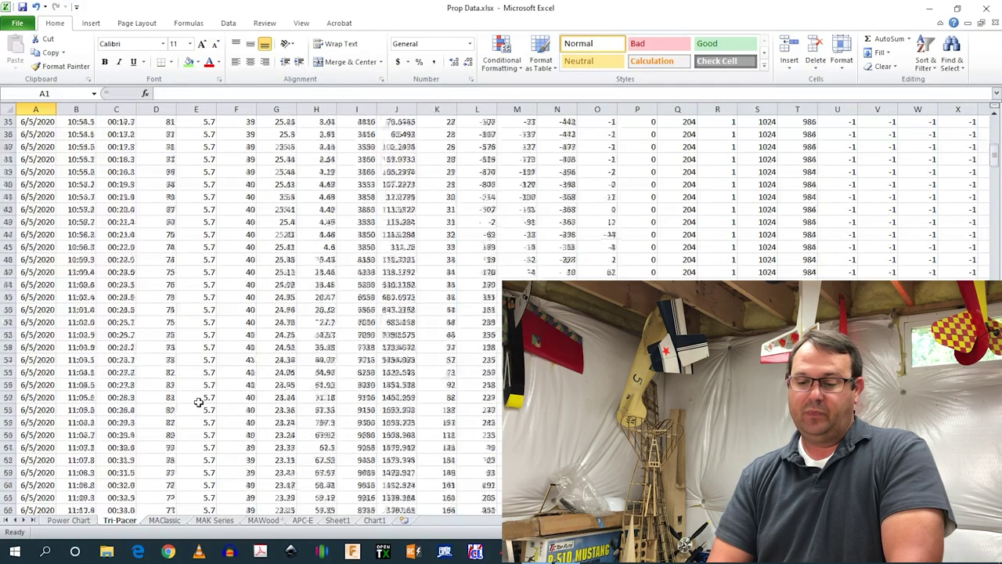
scroll(199, 402, up, 11)
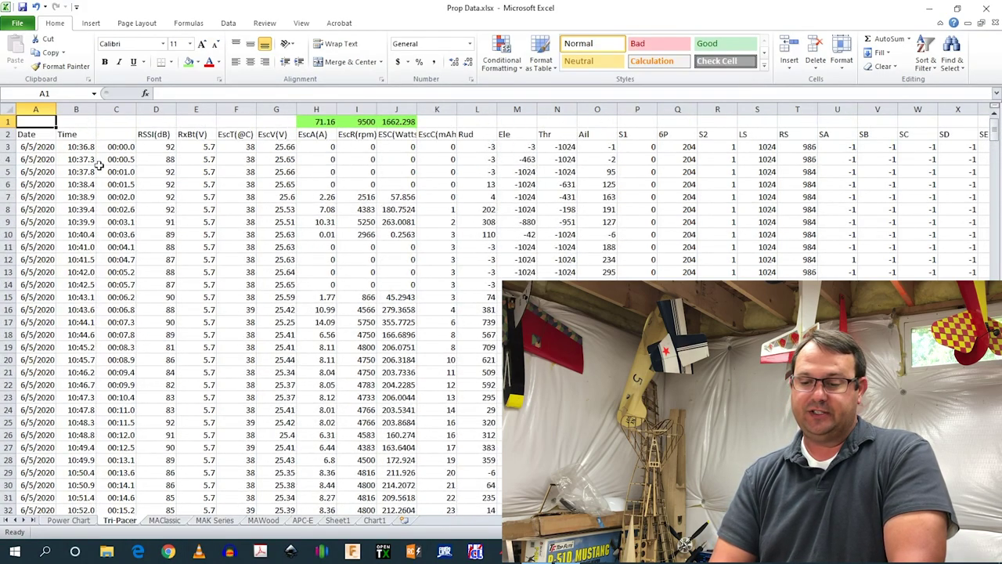
click(121, 108)
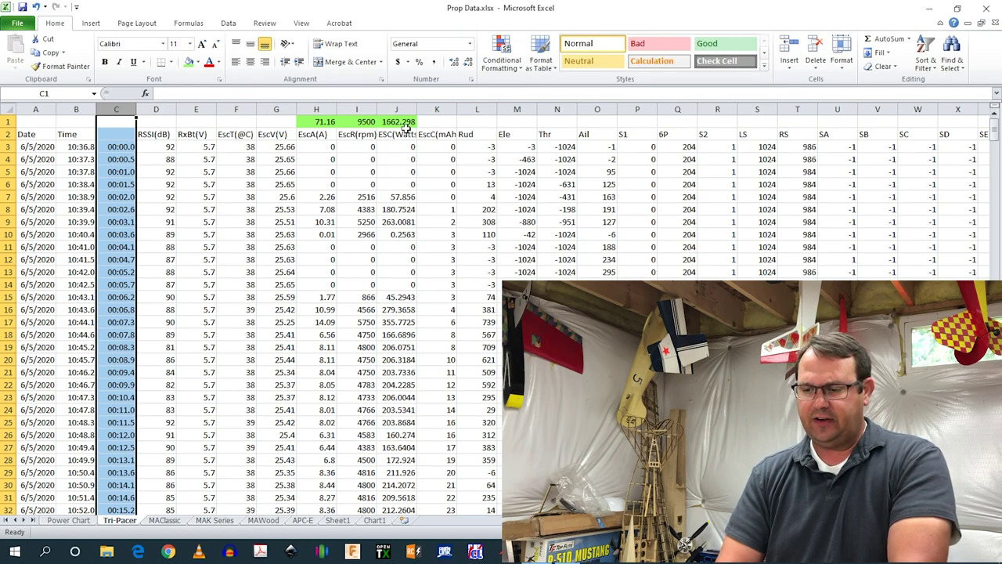
click(400, 104)
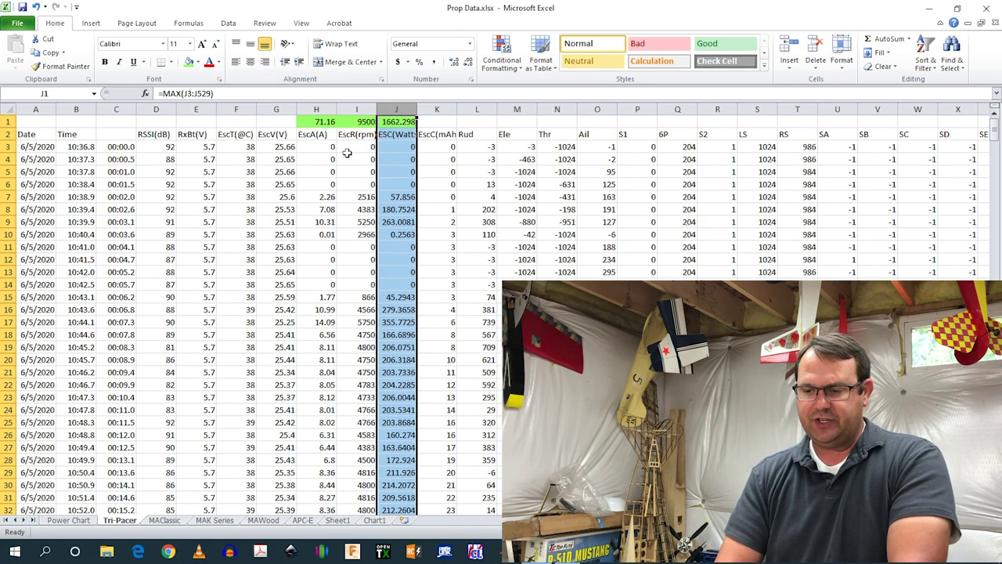
Check the current H3, the voltage G3 and the =H*G power formulas in J3 and J7 (57.856)
click(326, 148)
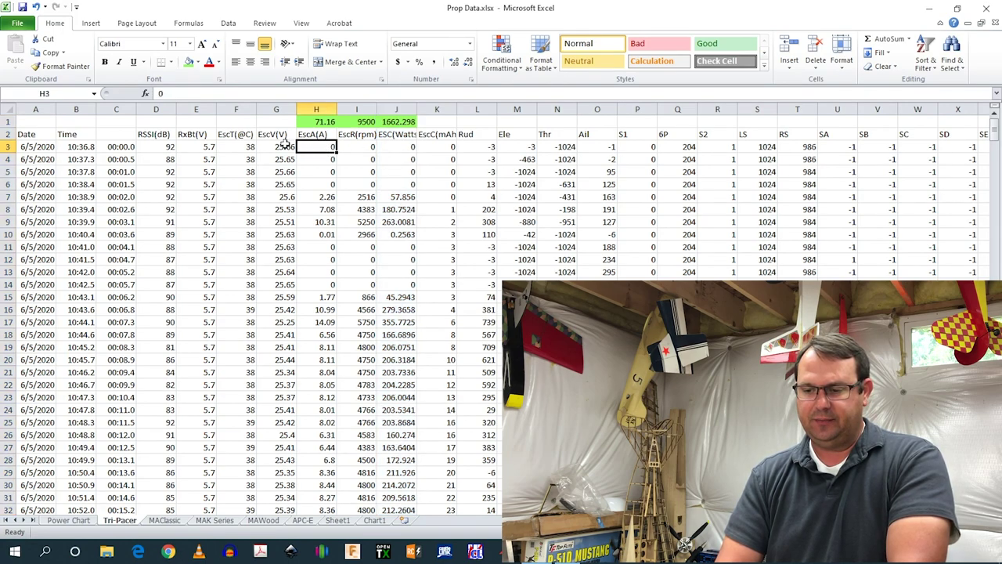
click(284, 146)
click(398, 148)
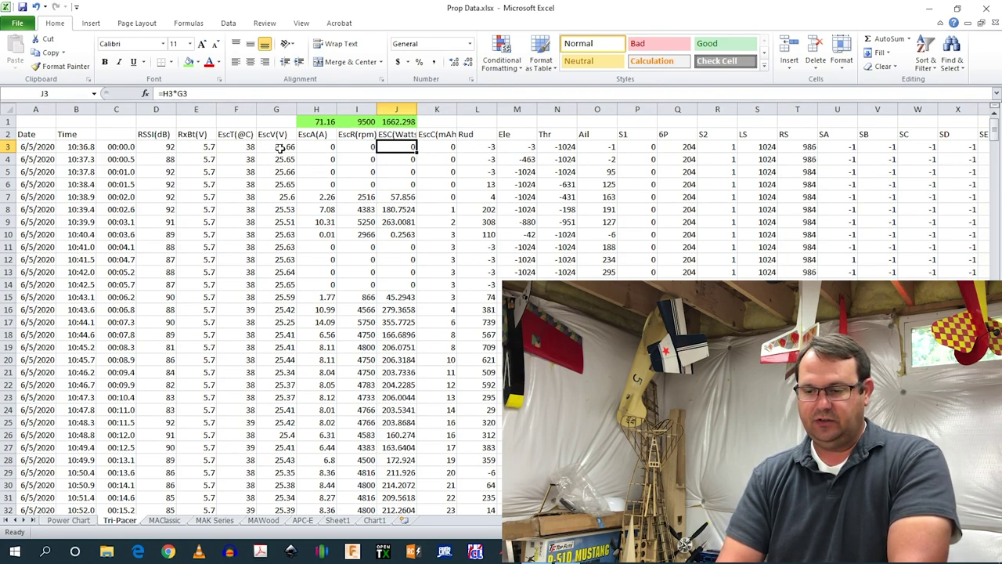
click(415, 198)
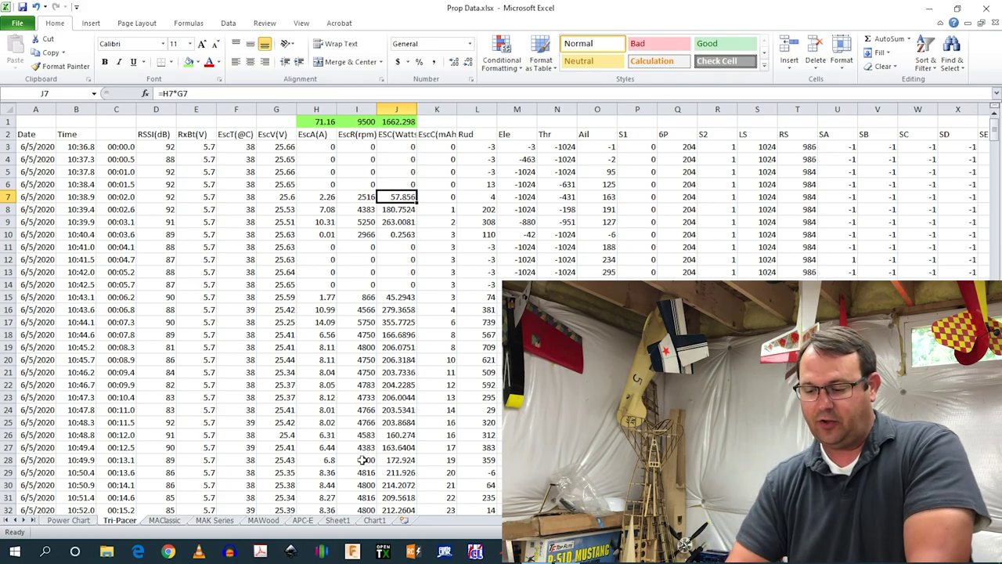
scroll(383, 384, down, 2)
scroll(383, 385, up, 2)
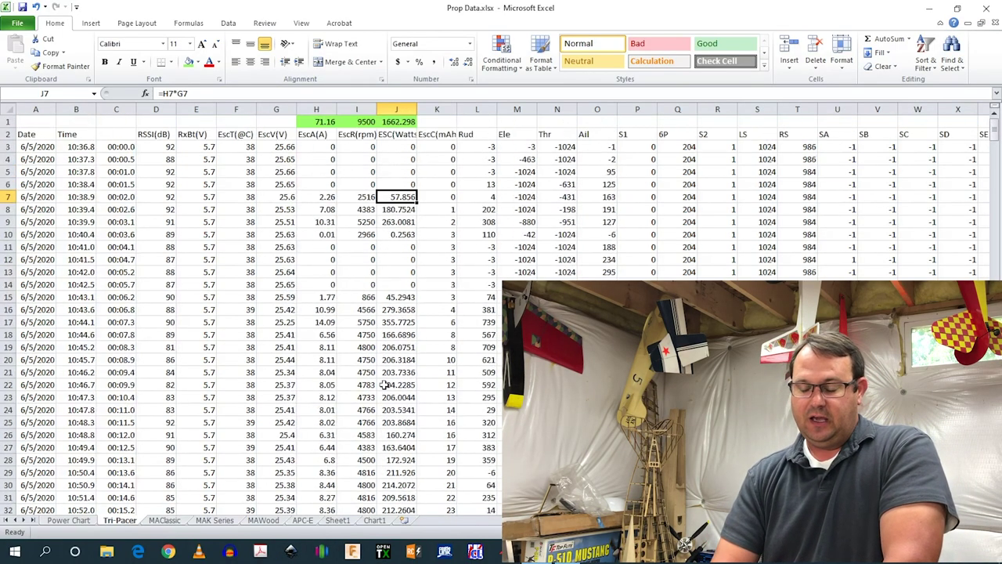
Back on Sheet1, inspect the formulas behind APC-E's Max RPM and Max Power
click(349, 523)
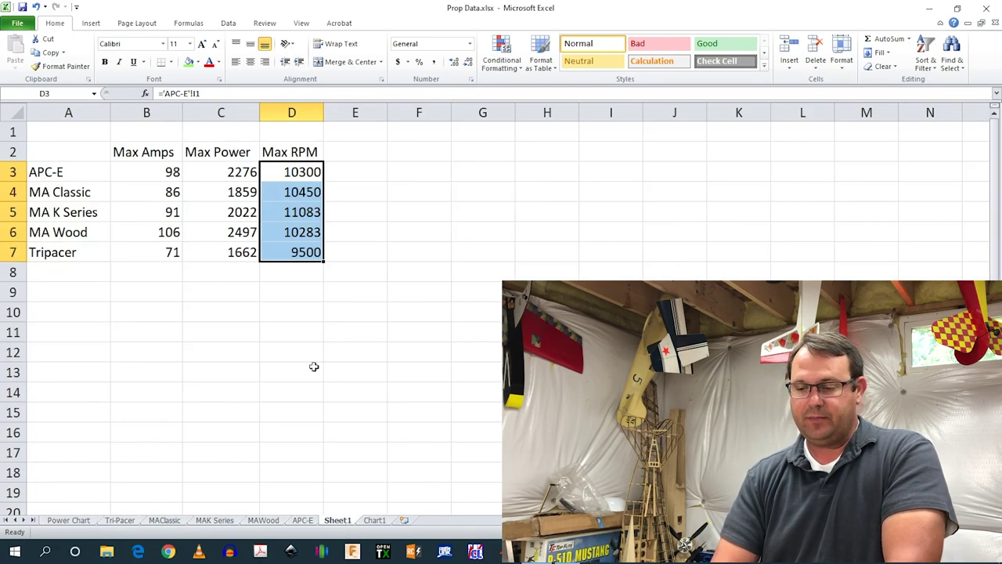
click(299, 172)
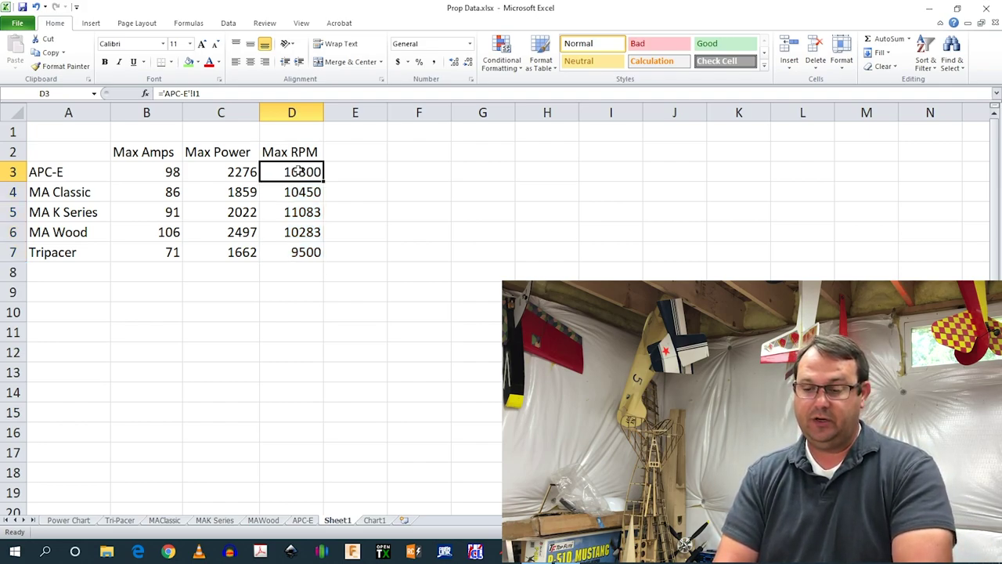
click(239, 172)
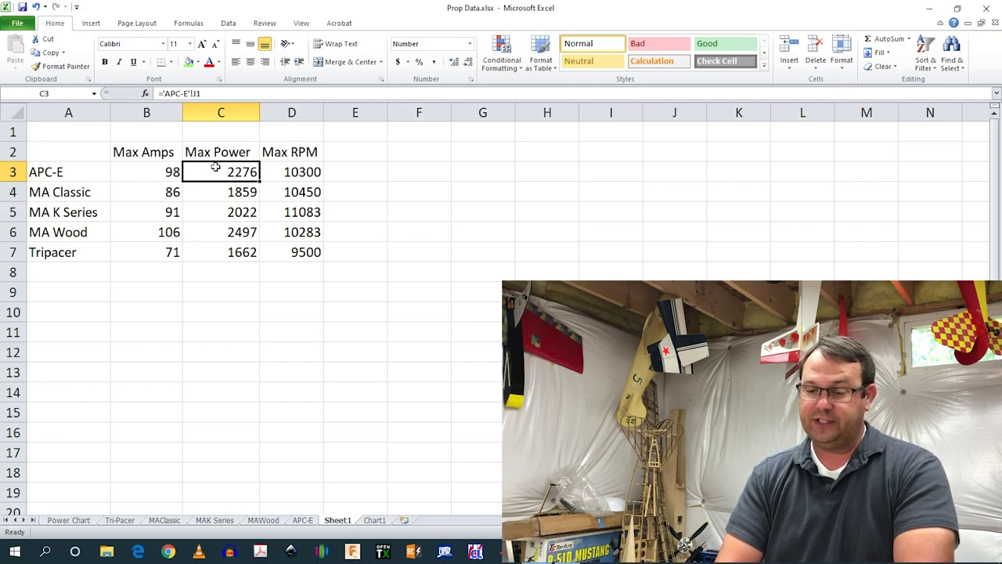
click(286, 172)
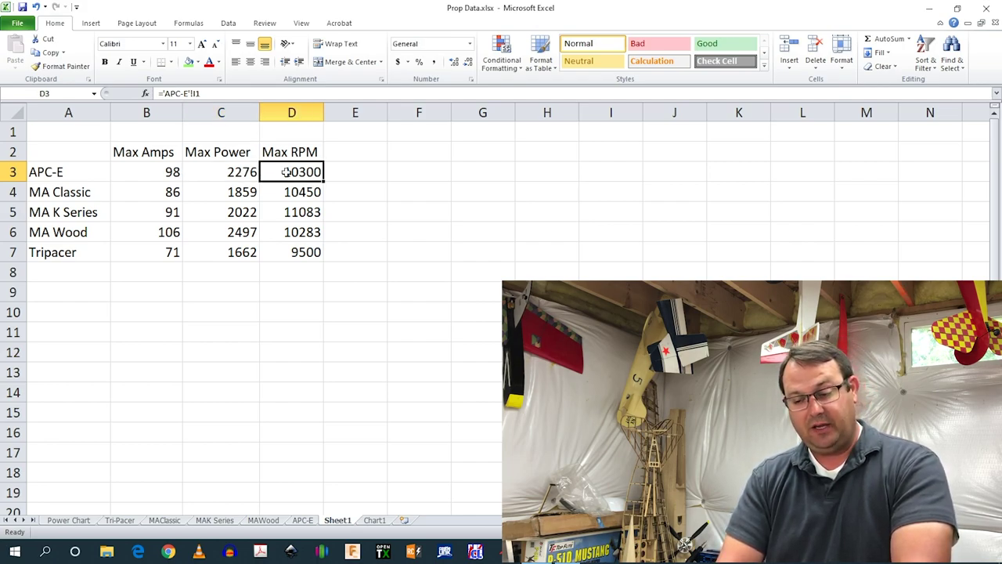
click(201, 172)
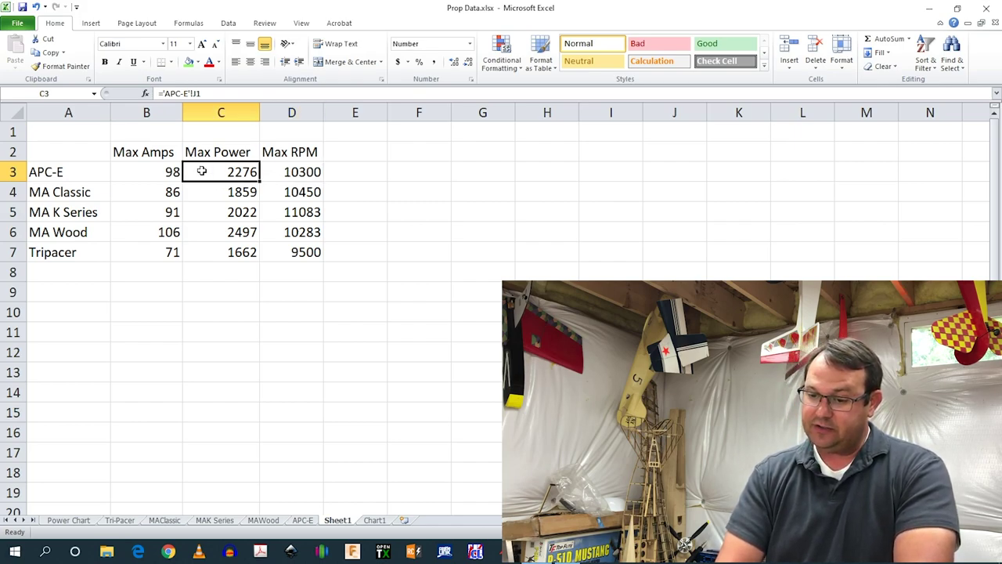
Compare APC-E's Max Amps, Max Power and Max RPM formulas in B3 and C3 with its data sheet
click(155, 169)
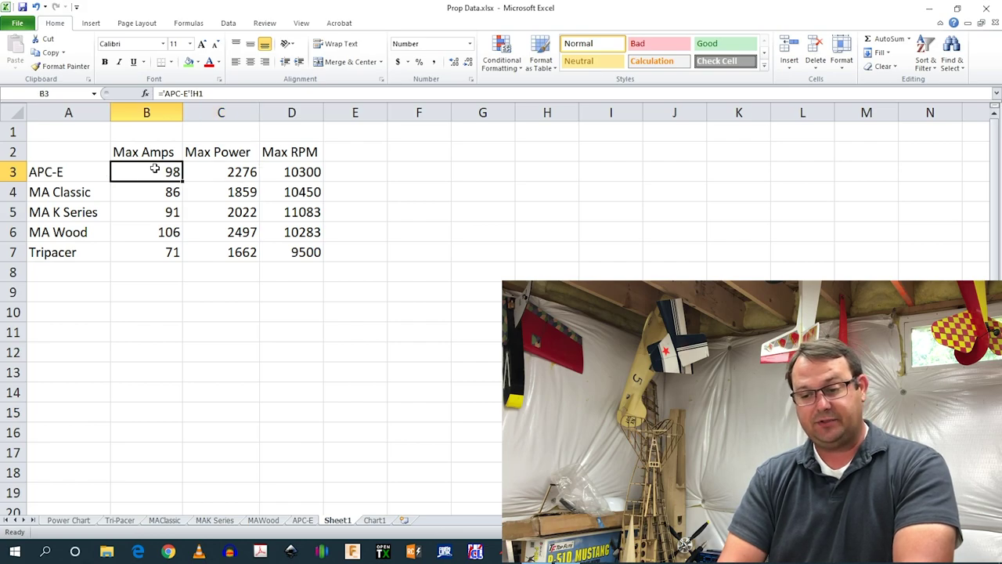
click(204, 172)
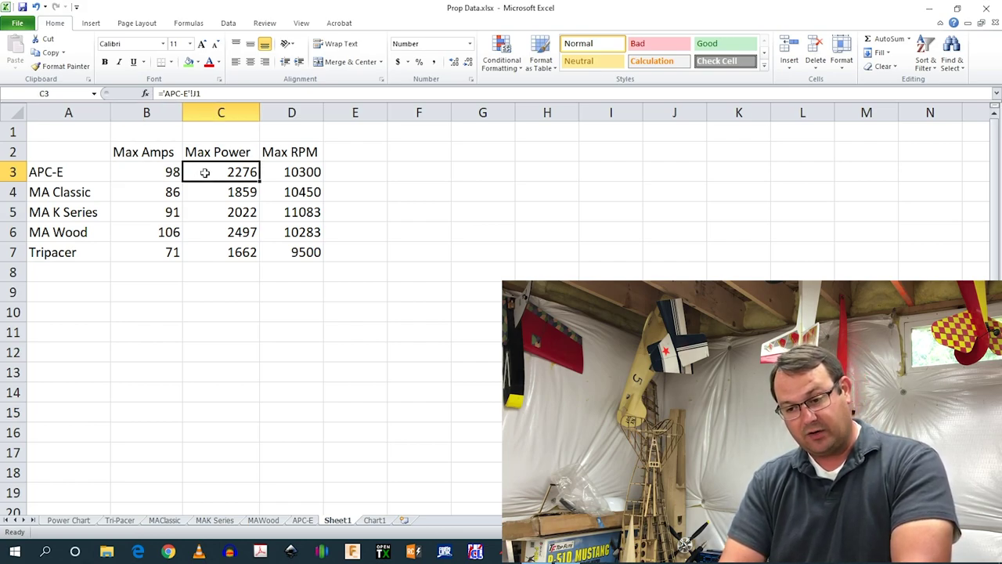
click(138, 169)
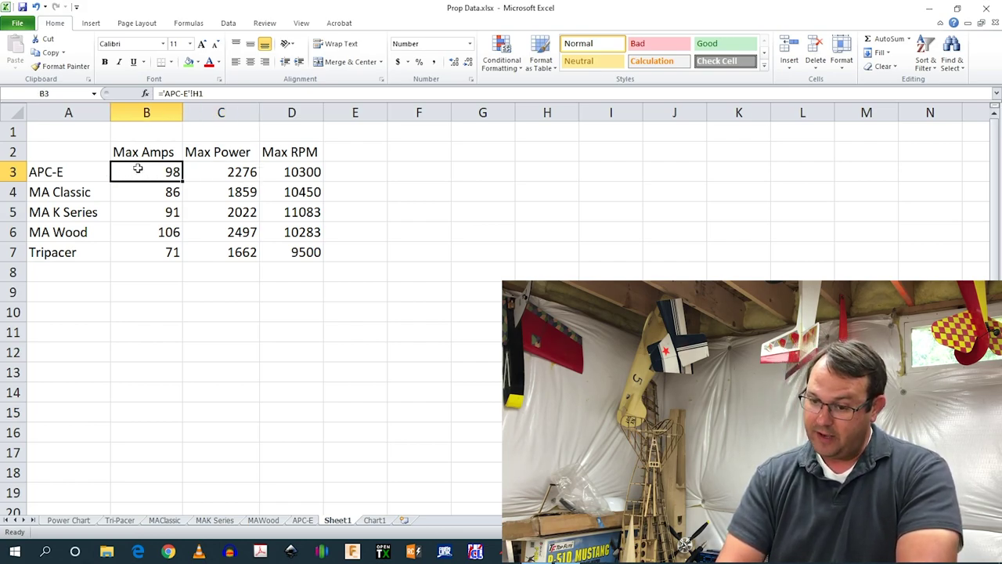
click(312, 172)
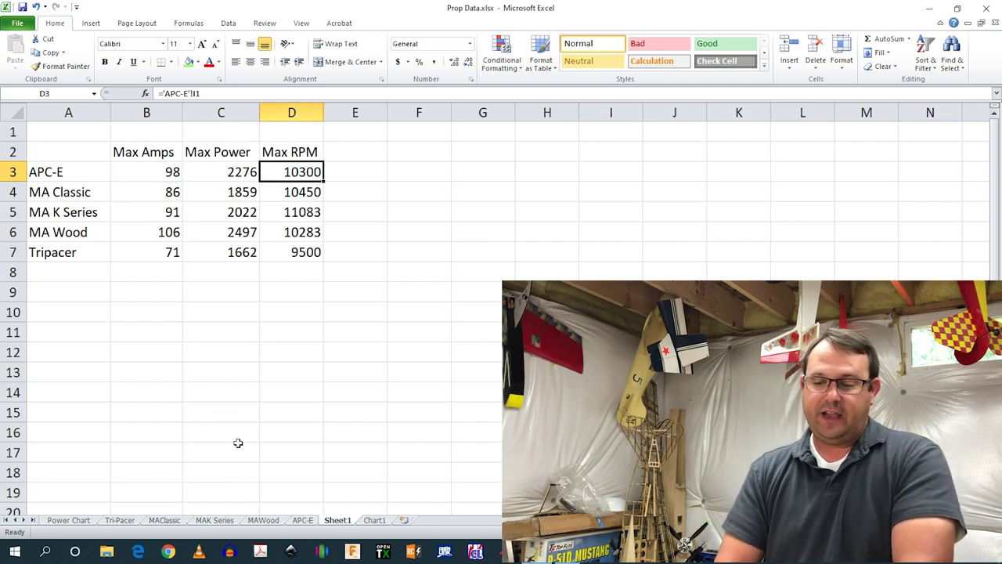
click(149, 170)
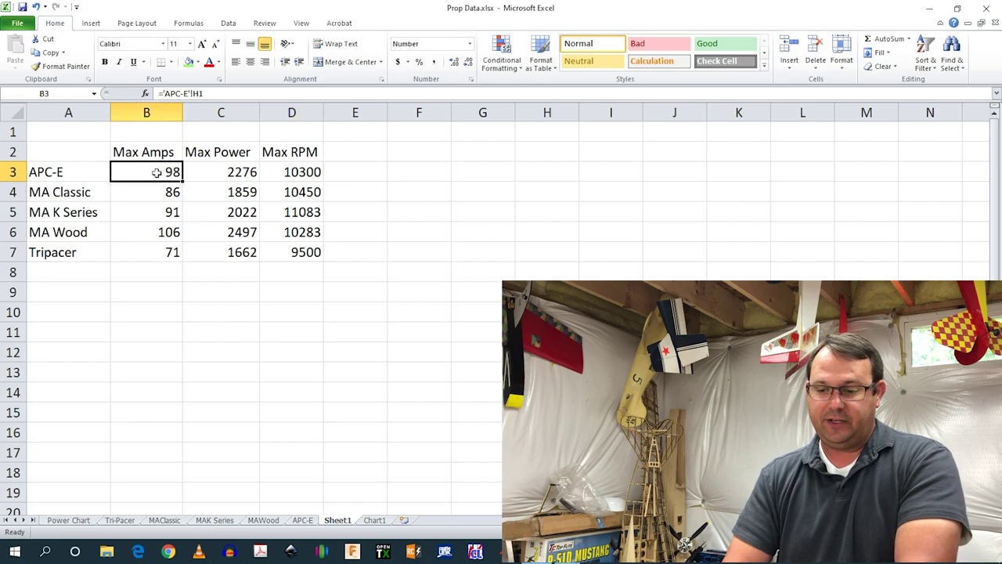
click(219, 169)
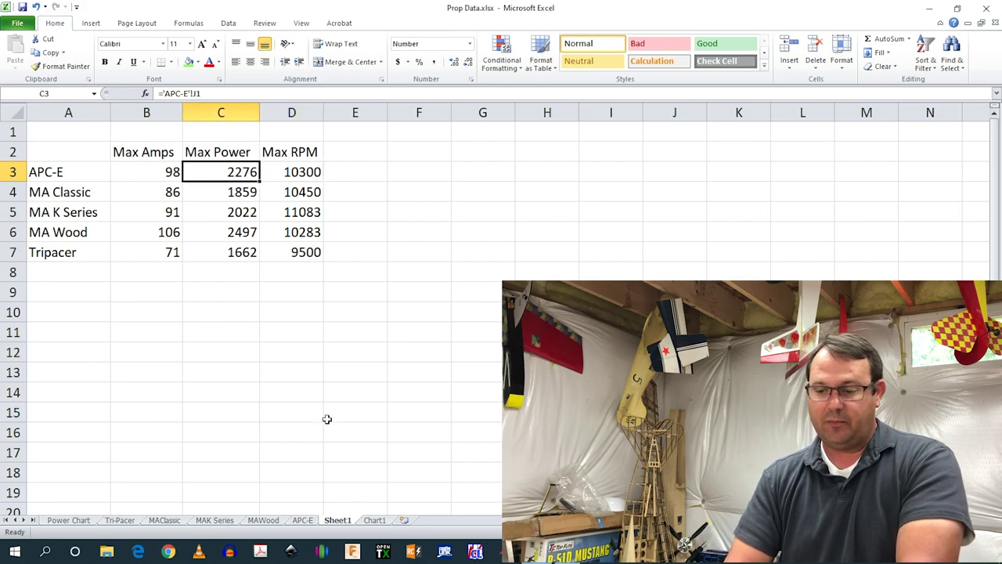
click(301, 521)
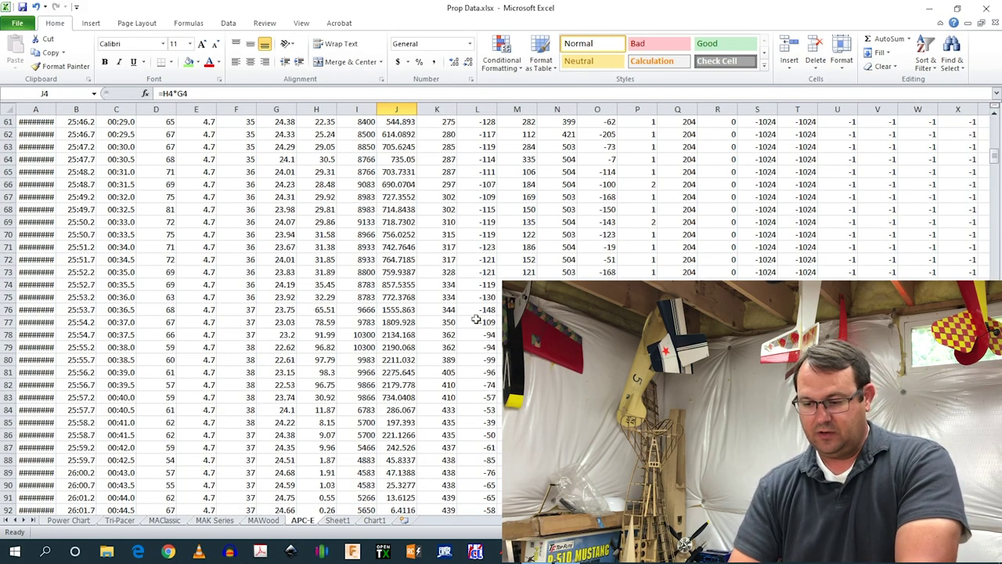
Compare APC-E's row 81 power (2275.645 W) and RPM readings against the Sheet1 summary
click(396, 373)
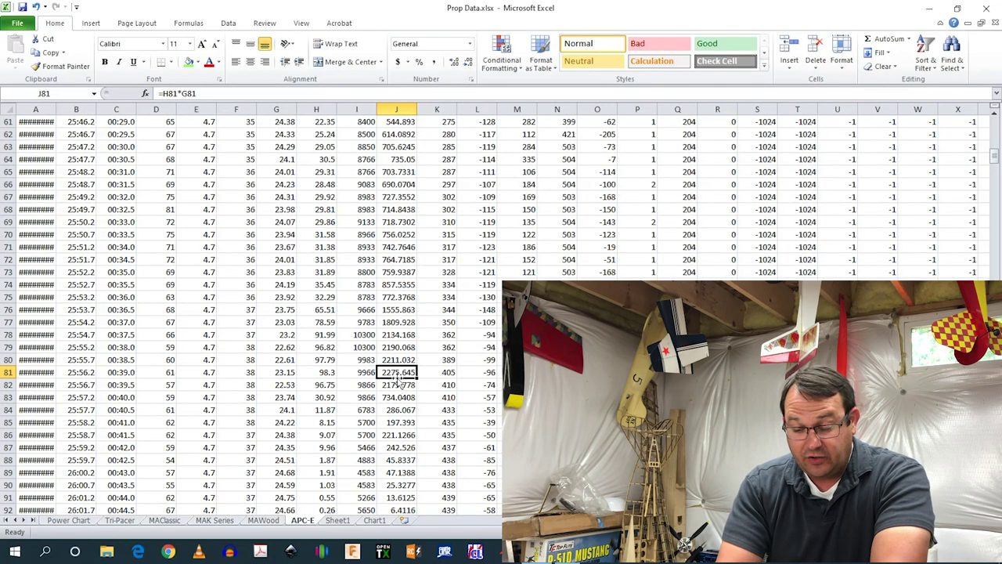
click(337, 520)
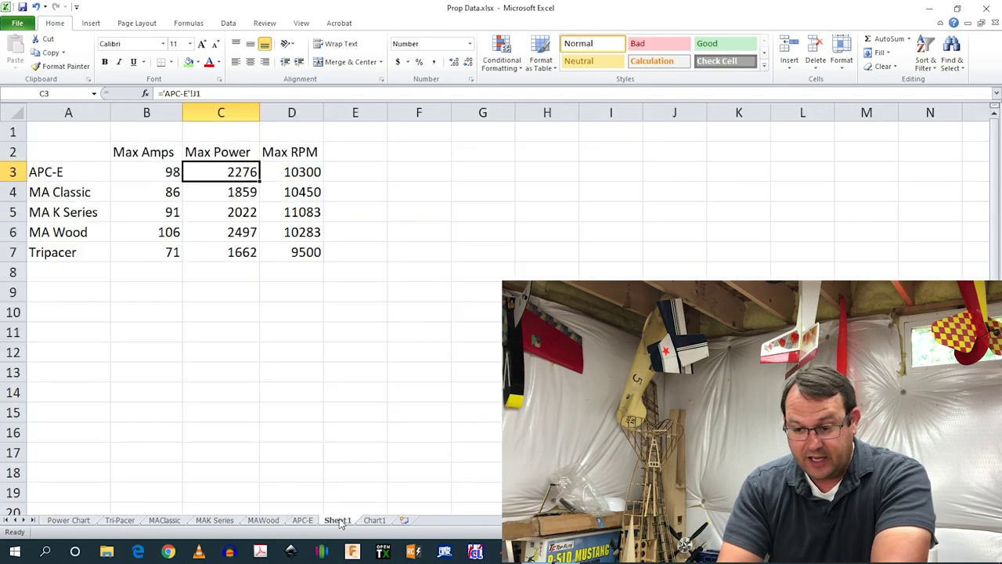
click(313, 520)
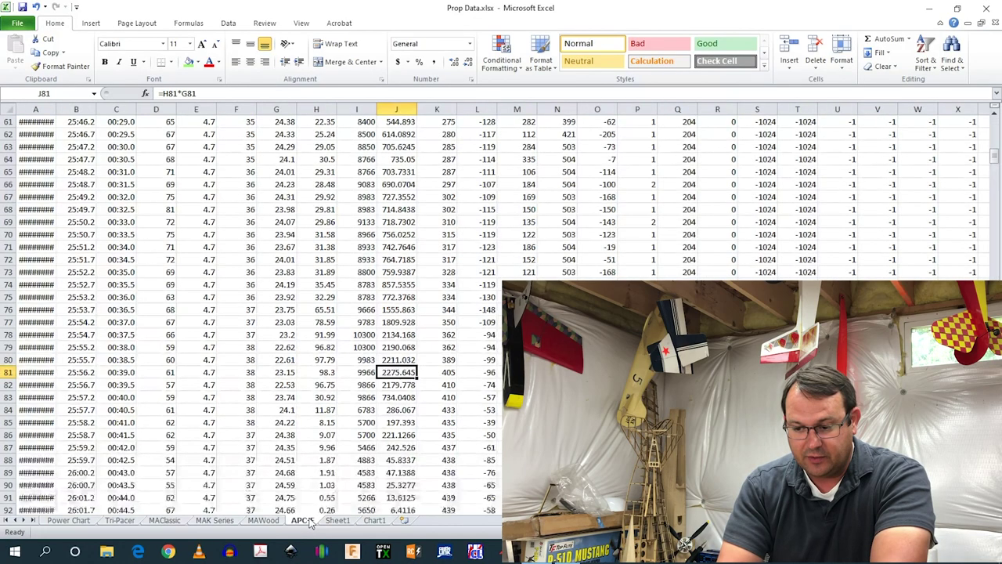
click(362, 373)
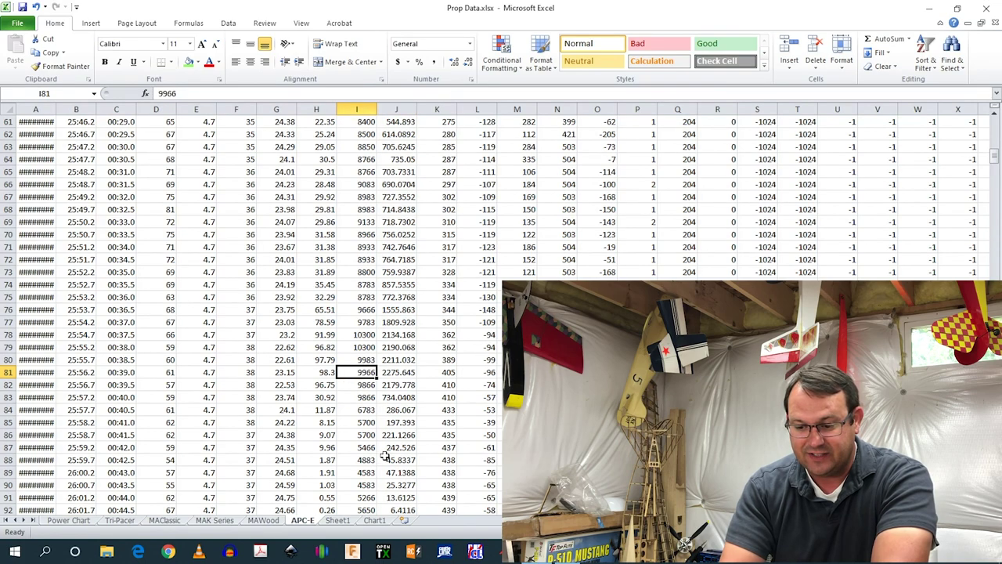
click(349, 524)
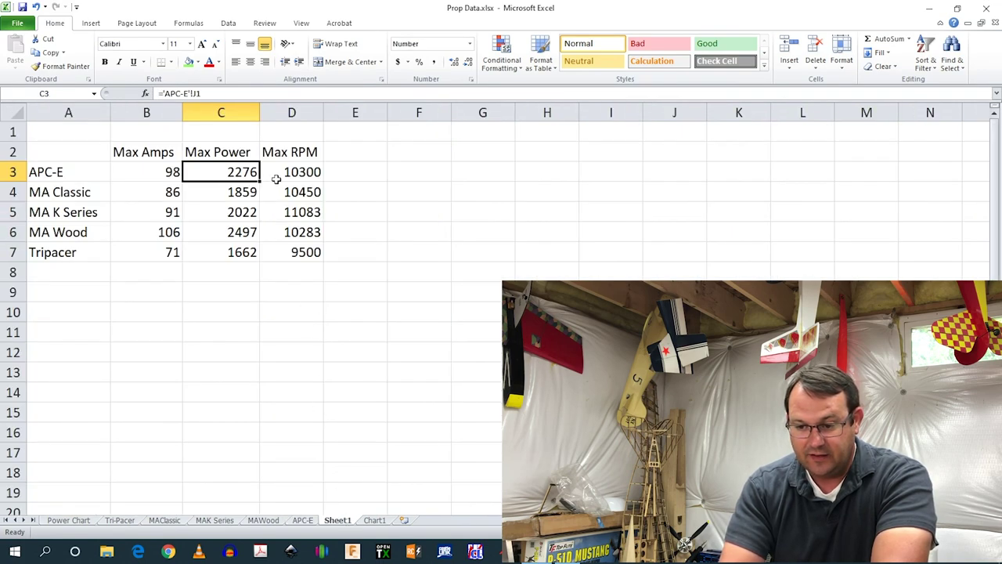
click(303, 520)
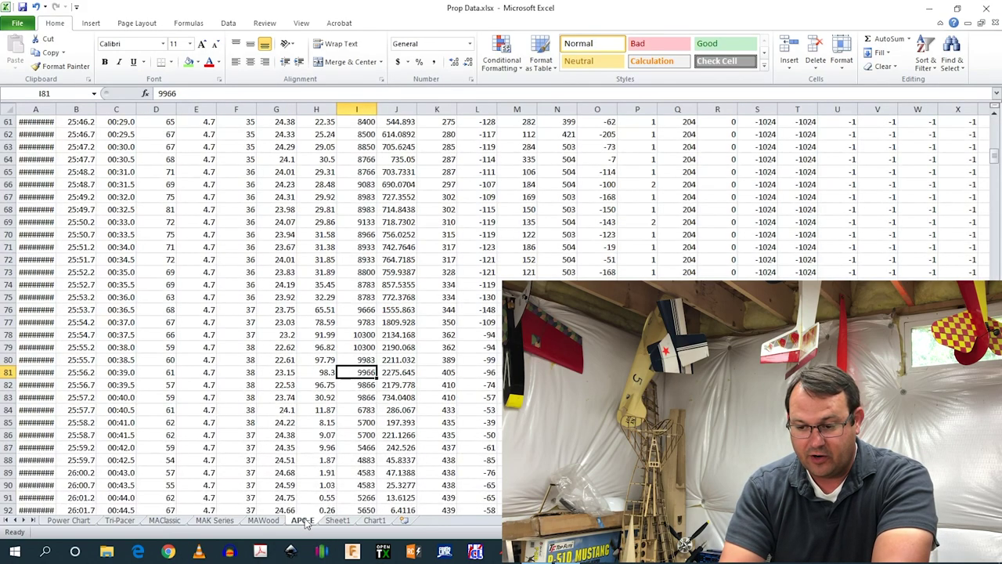
Check G81 and the 98.3-amp current in H81 against Sheet1's Max Amps formula in B3
click(280, 373)
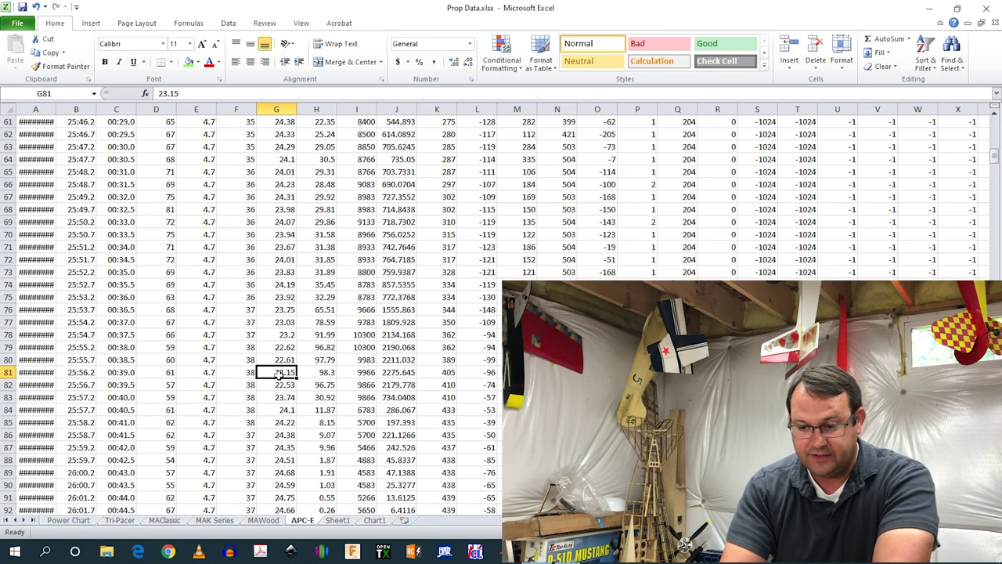
click(330, 374)
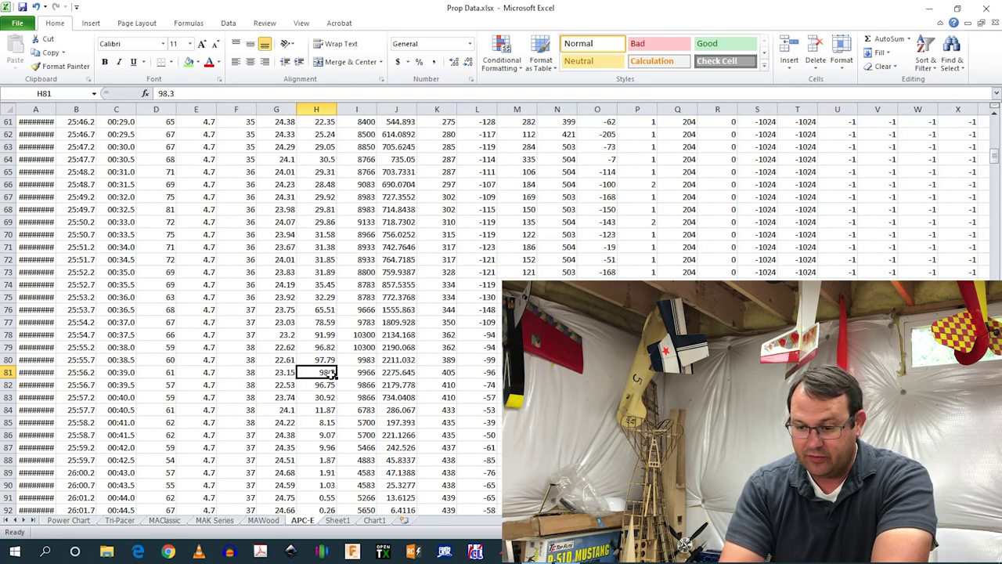
click(284, 373)
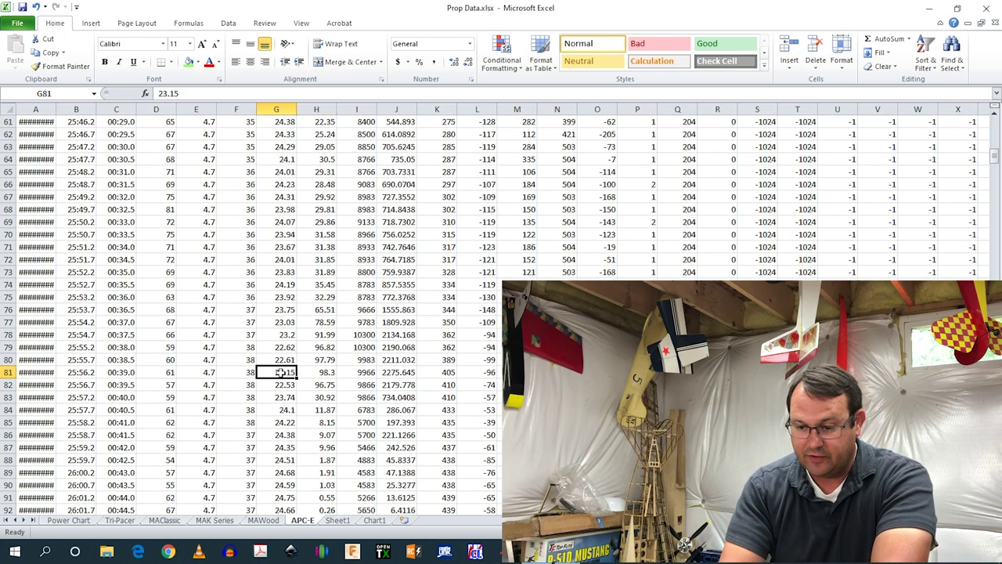
click(324, 375)
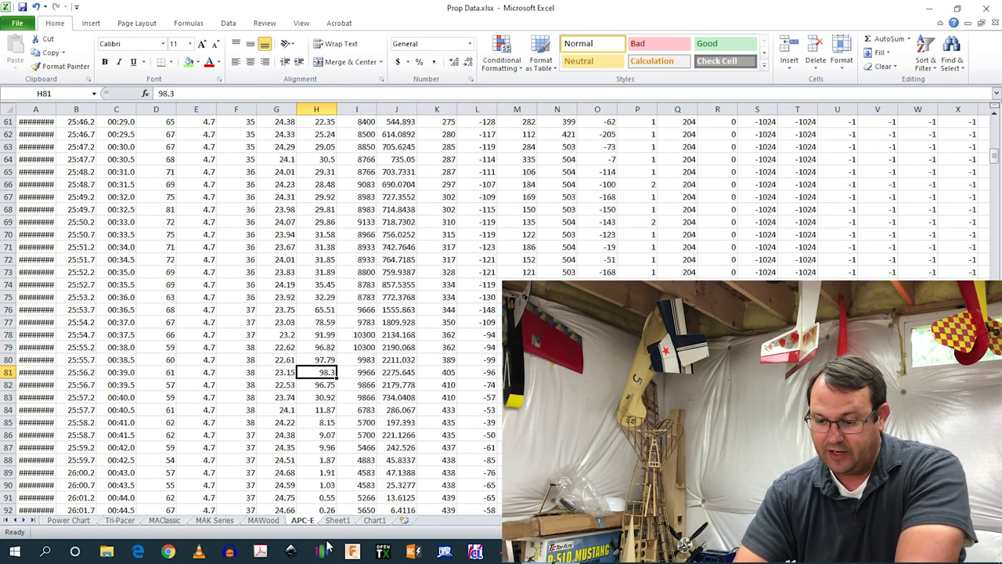
click(328, 521)
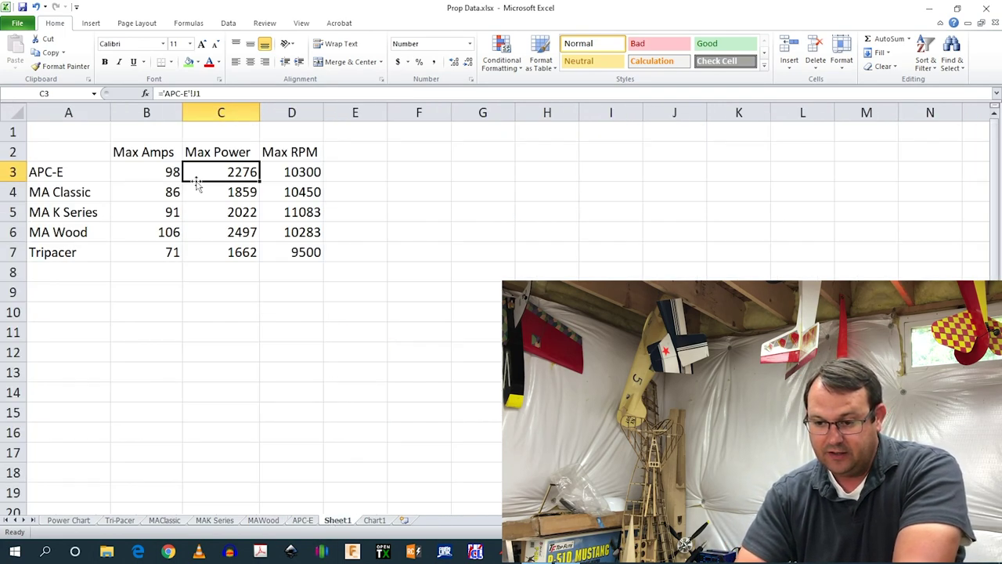
click(155, 169)
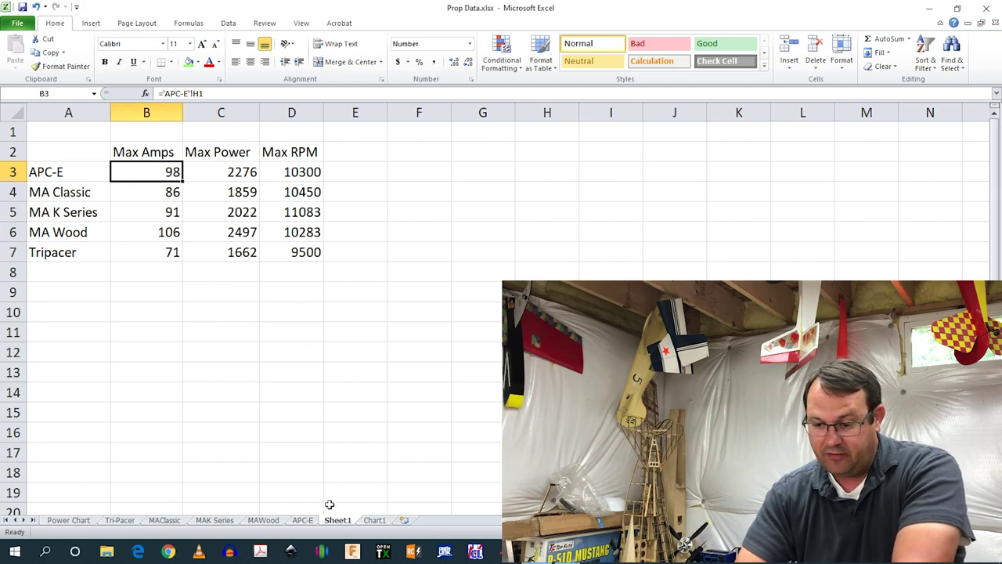
click(303, 520)
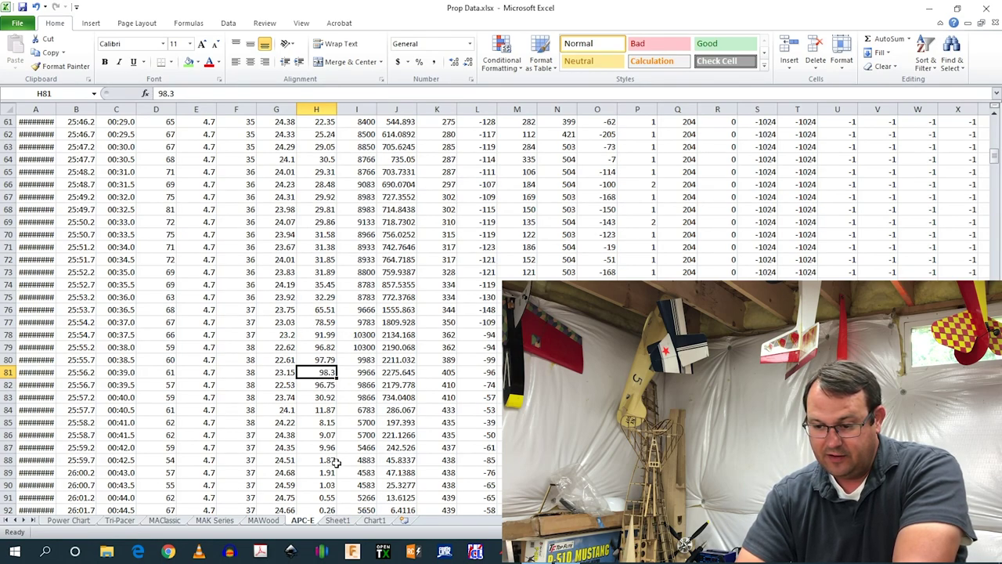
Review APC-E's RPM readings in rows 79–83, peaking at 10300 before the 98.3-amp row
scroll(335, 462, down, 1)
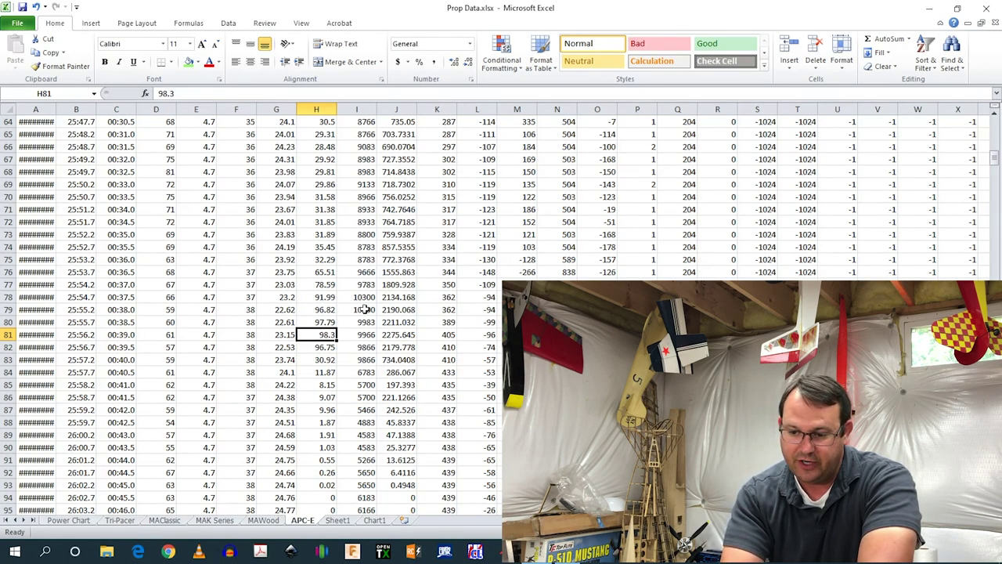
drag(365, 309, 365, 359)
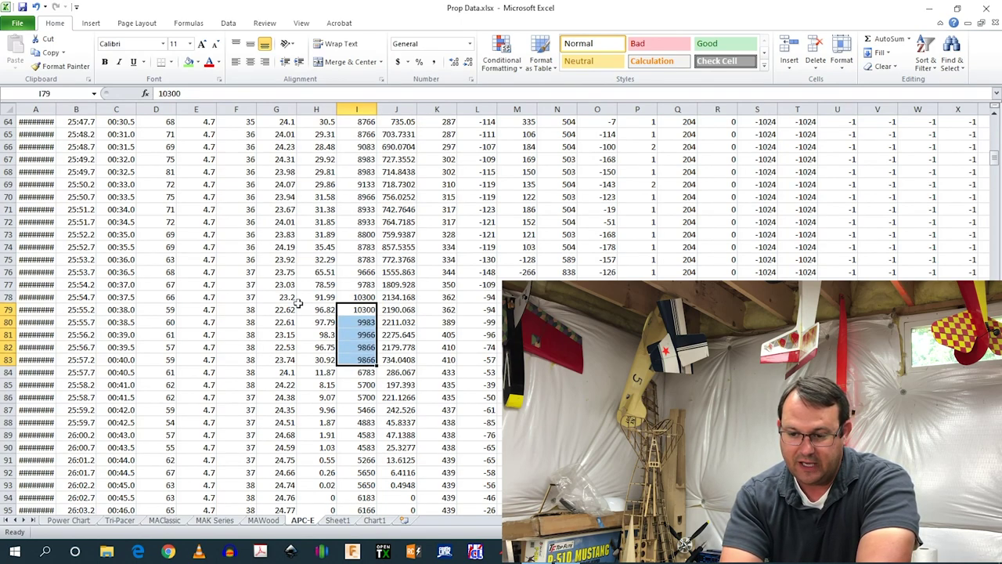
click(284, 246)
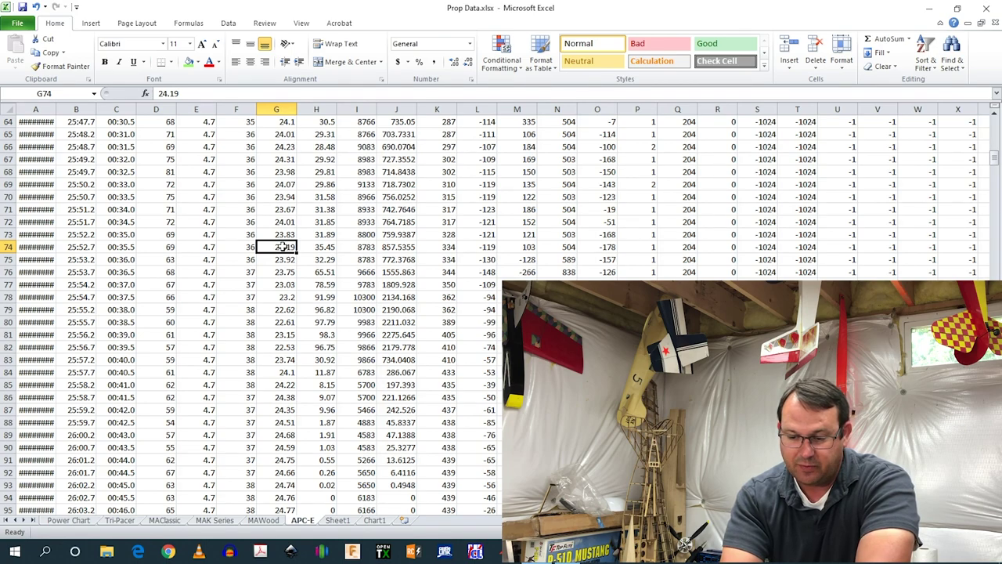
click(290, 346)
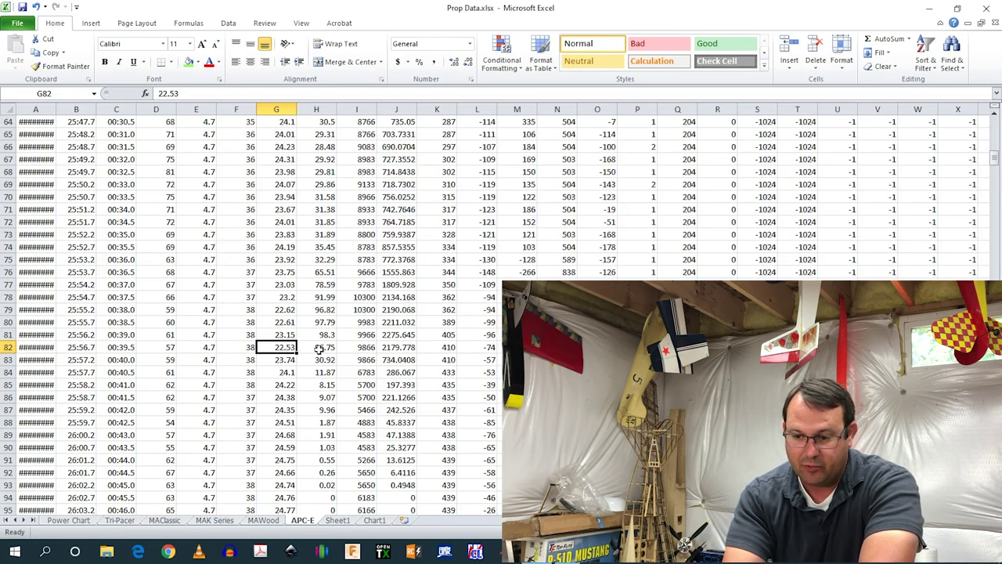
click(397, 346)
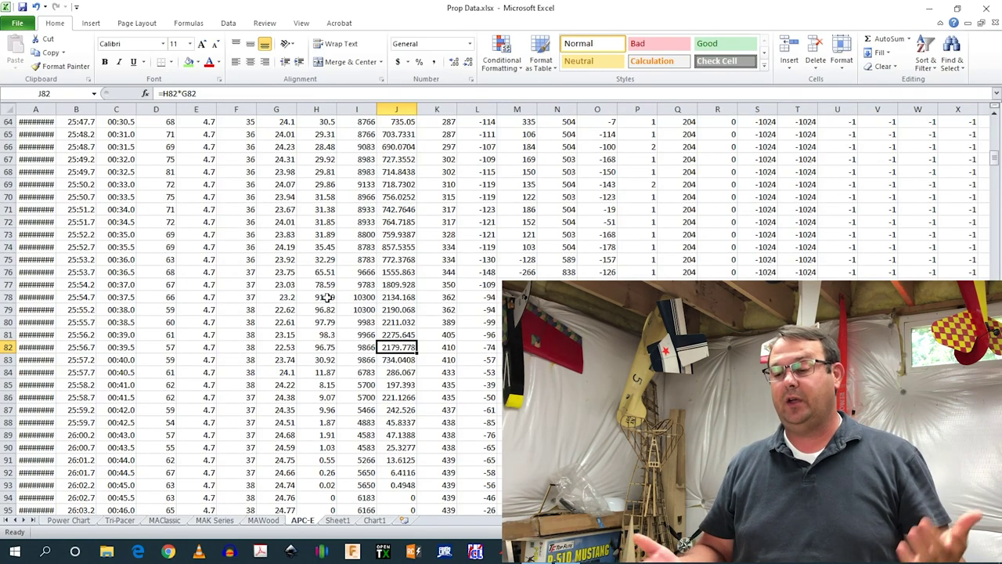
click(338, 521)
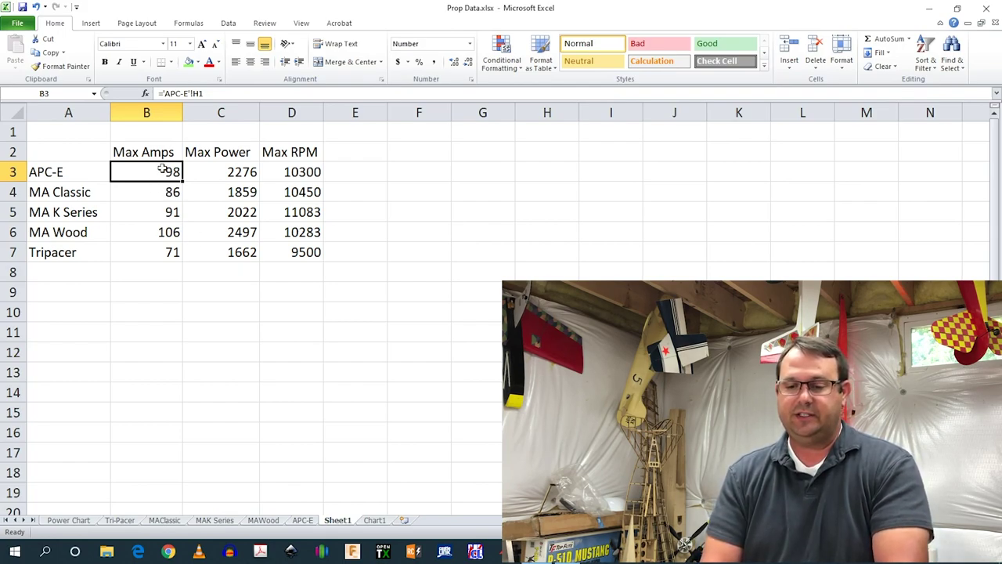
drag(103, 173, 101, 227)
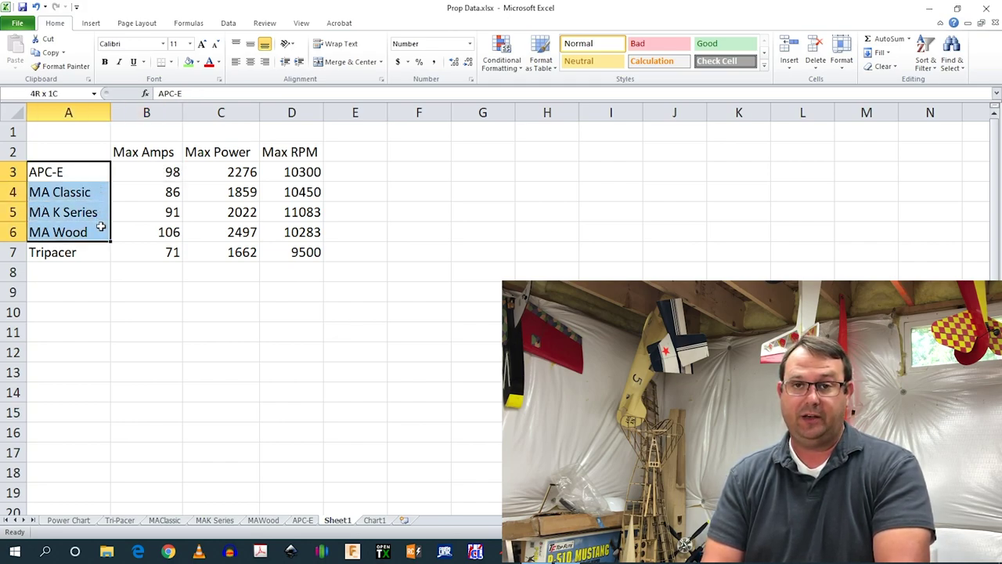
drag(101, 227, 101, 226)
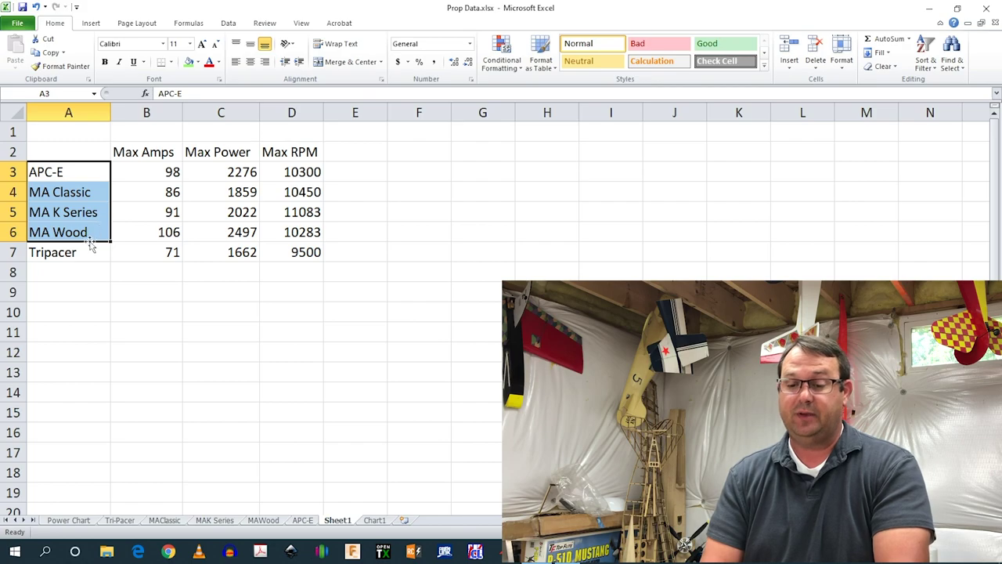
click(72, 252)
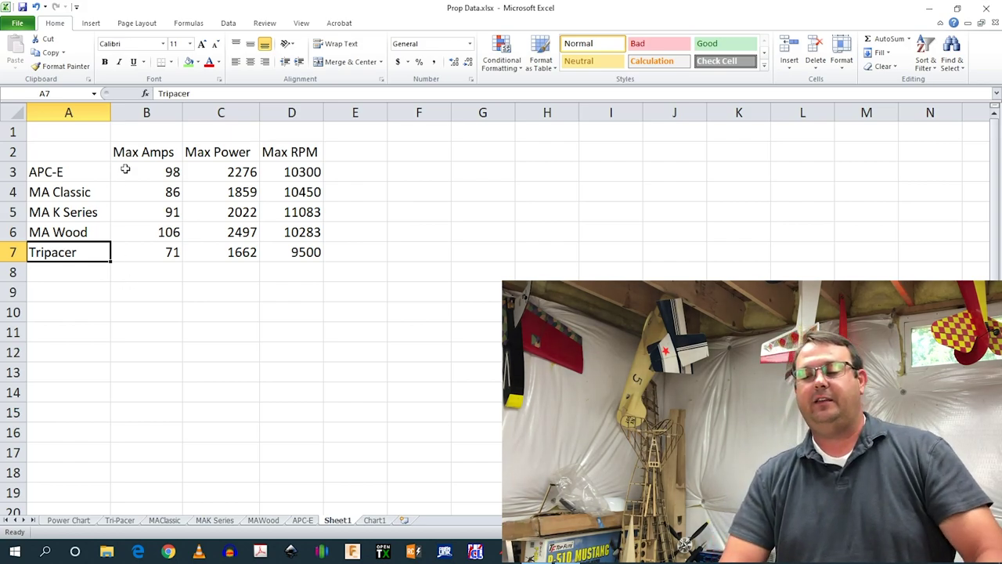
click(66, 170)
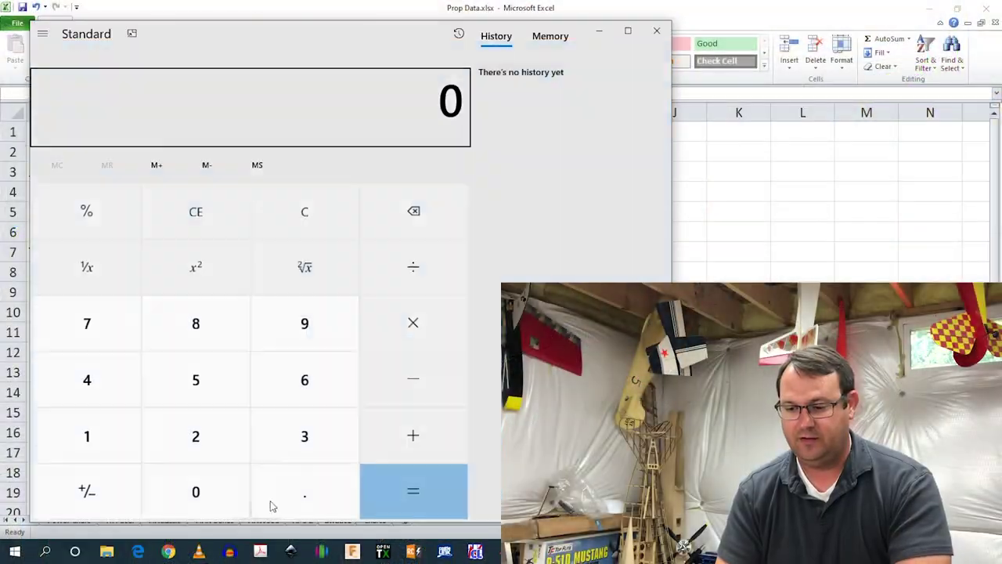
Compute 2200 ÷ 15 = 146.6666666666667 in Calculator, then minimize it
click(200, 421)
click(201, 421)
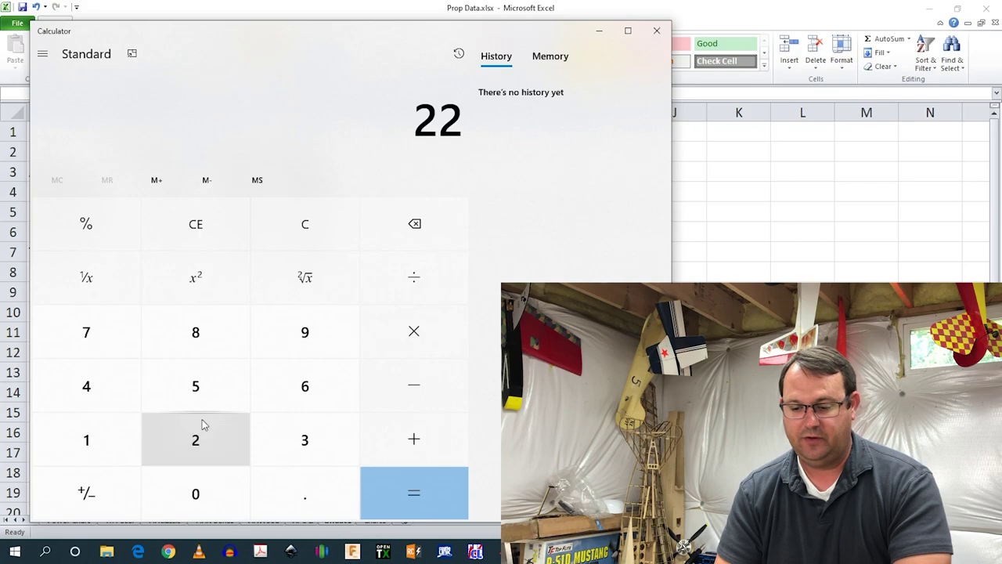
click(201, 492)
click(201, 492)
click(132, 440)
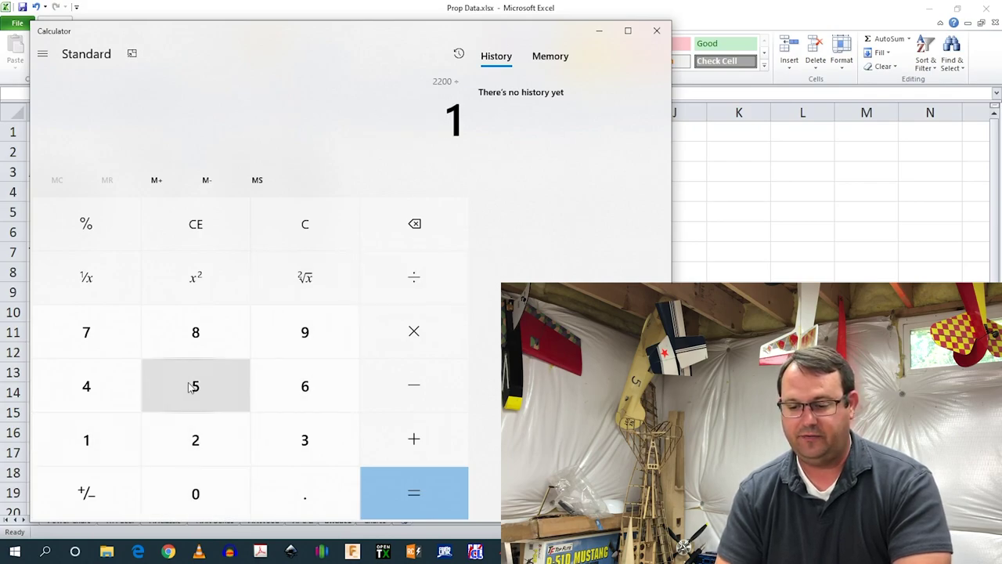
click(205, 383)
key(Return)
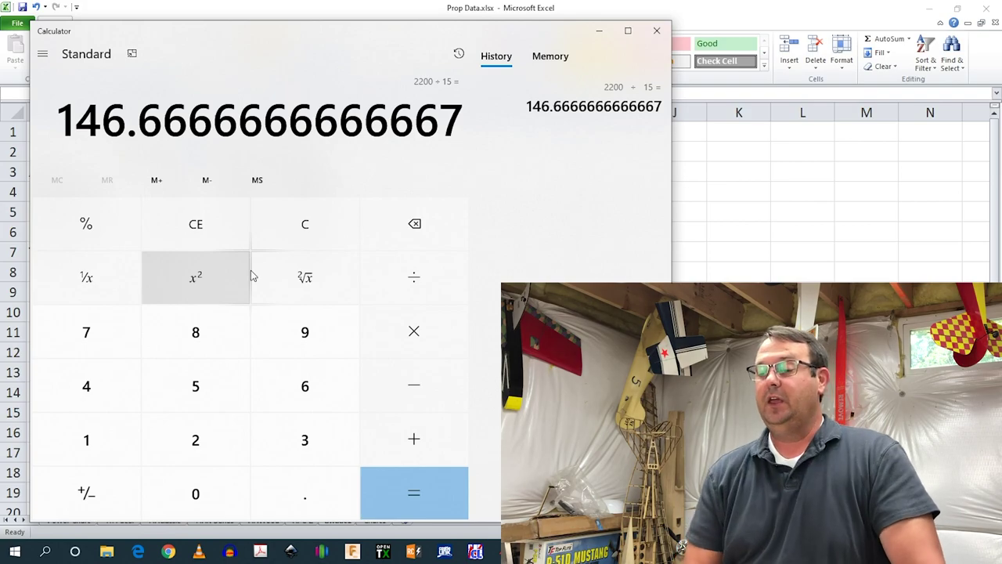
click(599, 32)
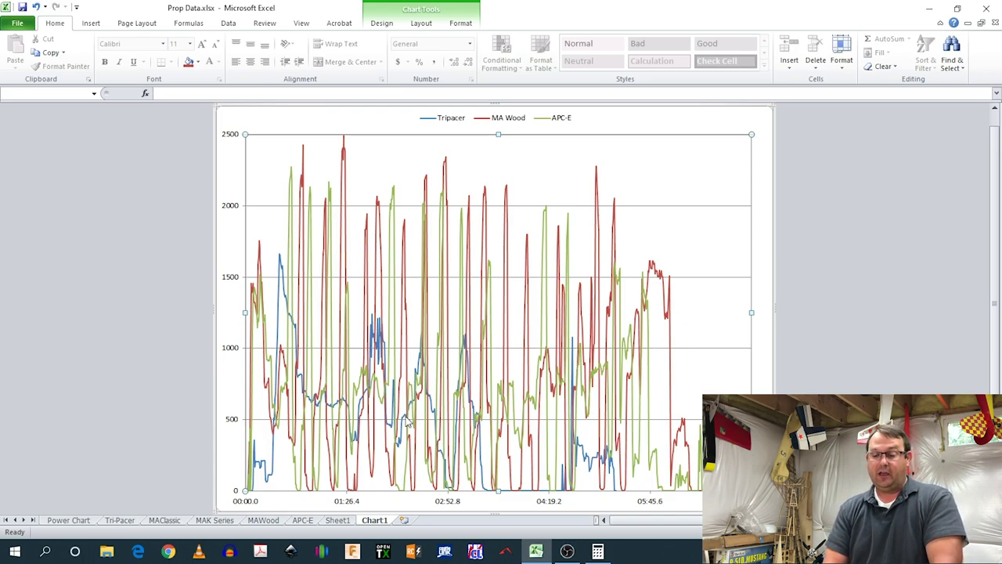
Read data-point values along the Tripacer, MA Wood and APC-E power lines on Chart1
mouse_move(334, 403)
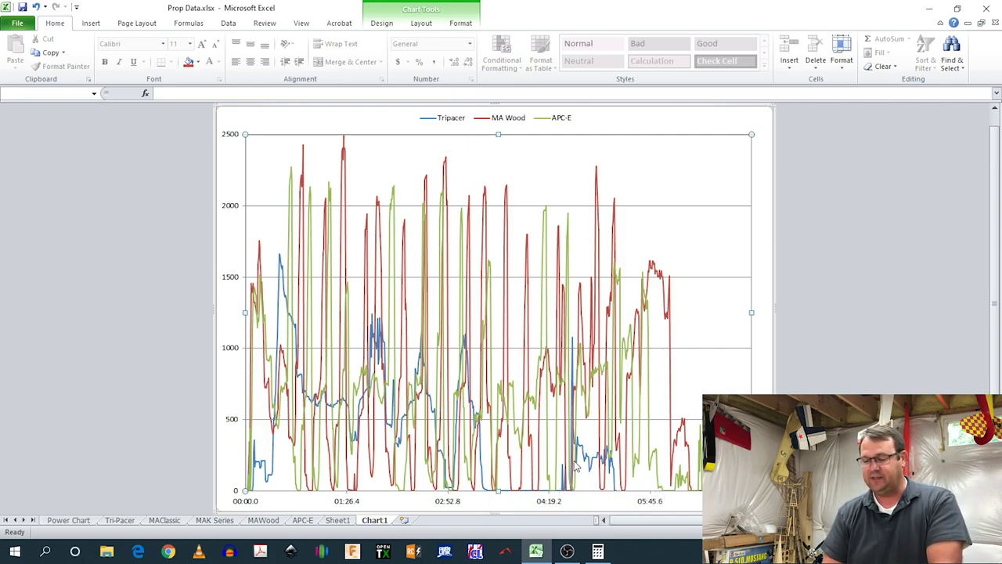
mouse_move(572, 413)
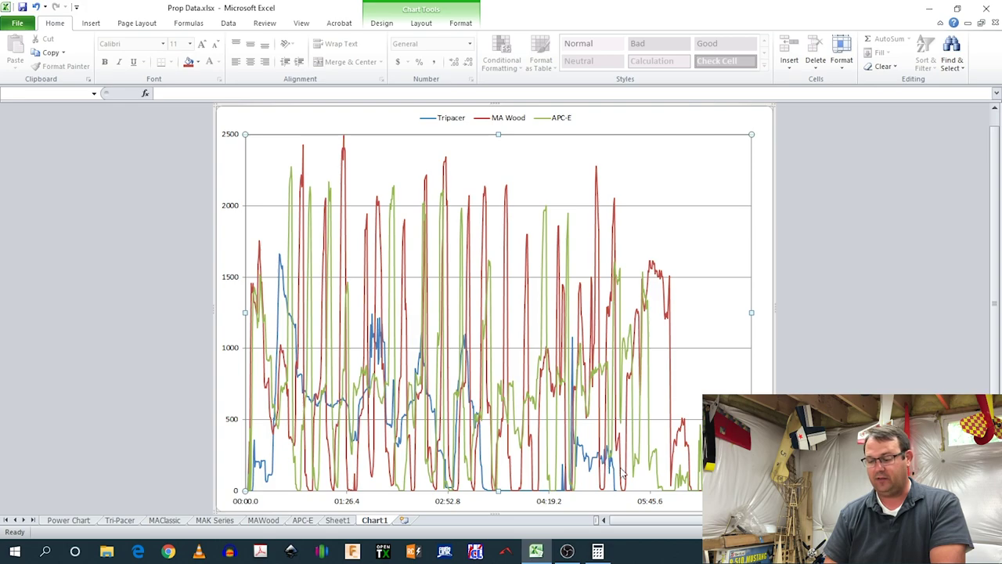
mouse_move(523, 425)
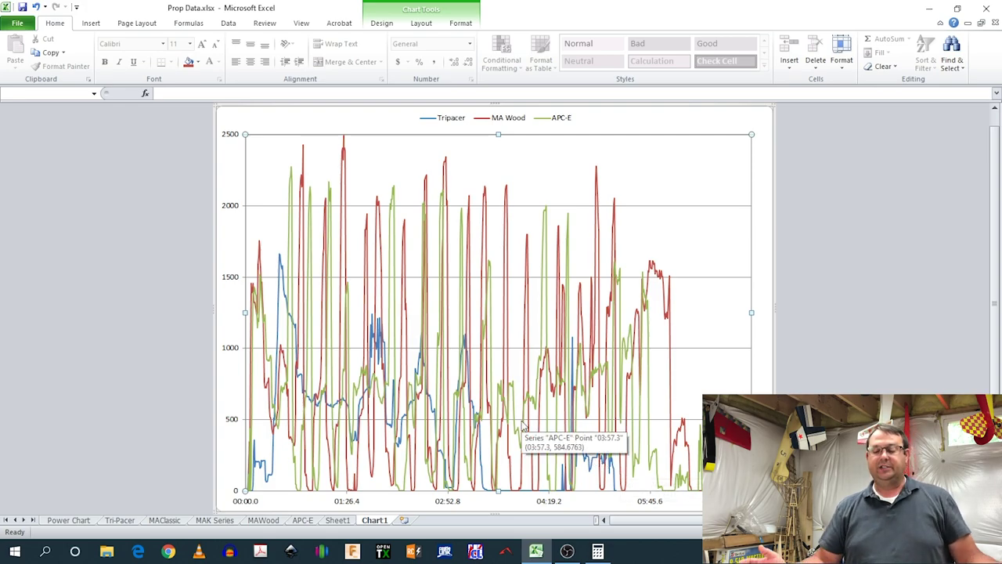
mouse_move(416, 410)
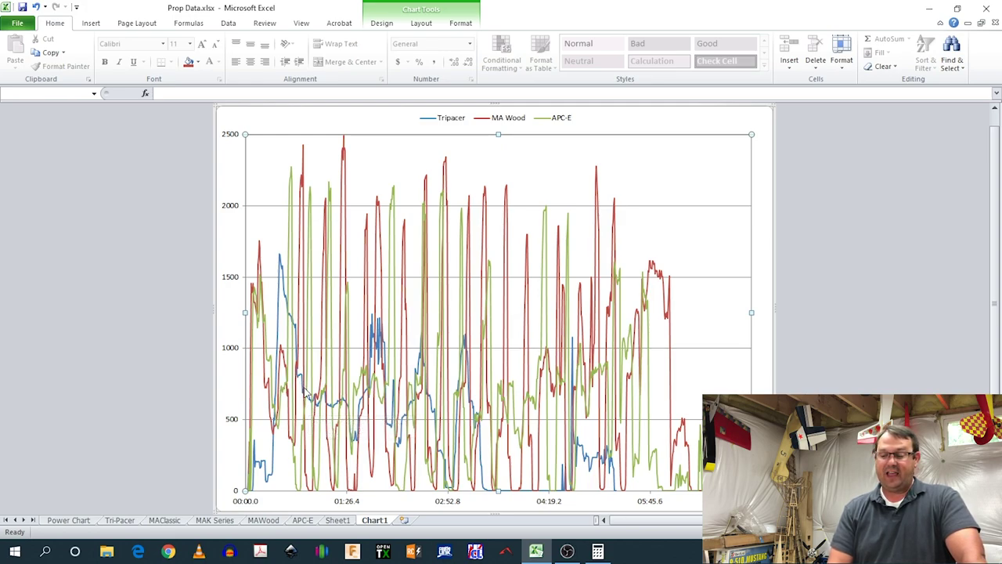
mouse_move(305, 393)
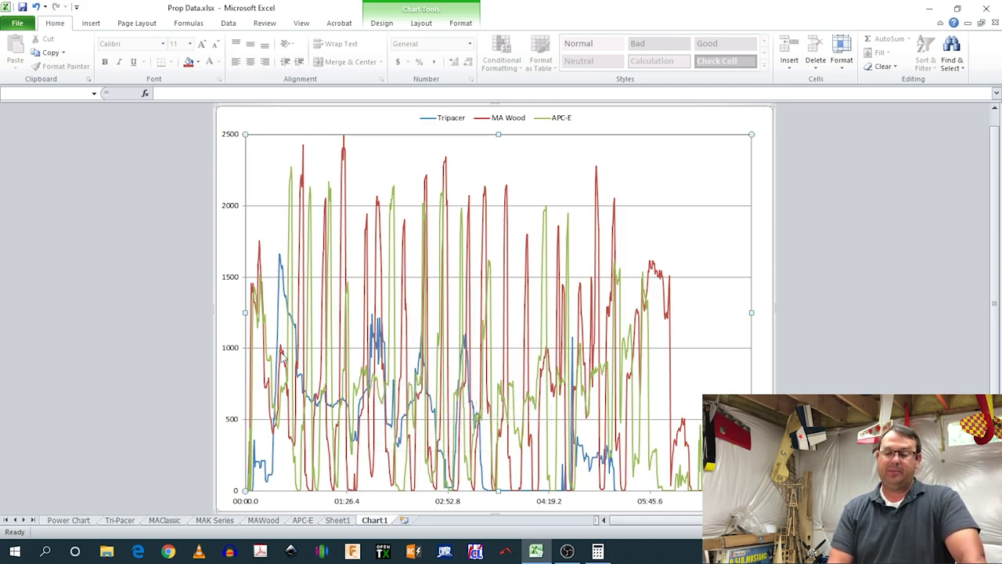
mouse_move(281, 355)
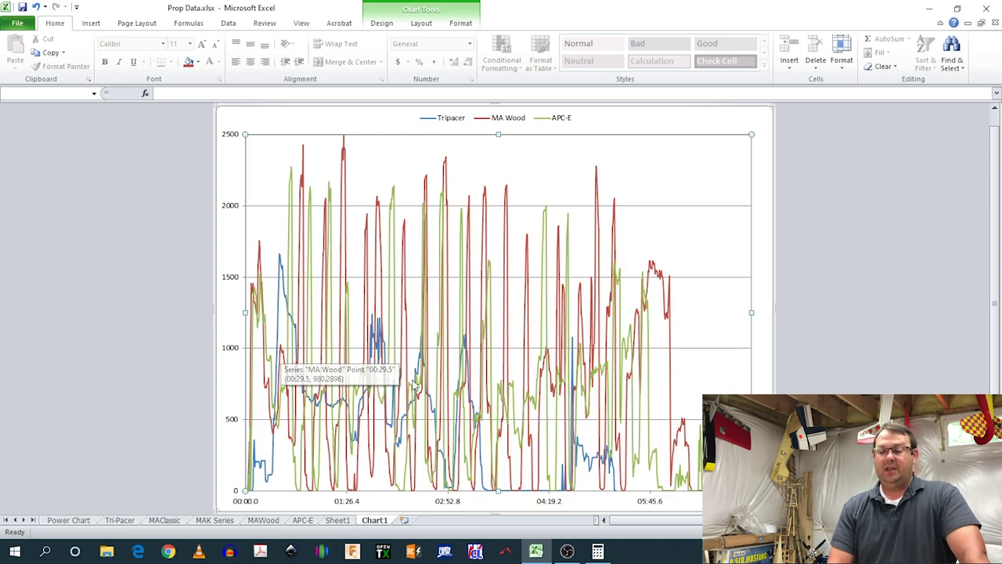
mouse_move(415, 385)
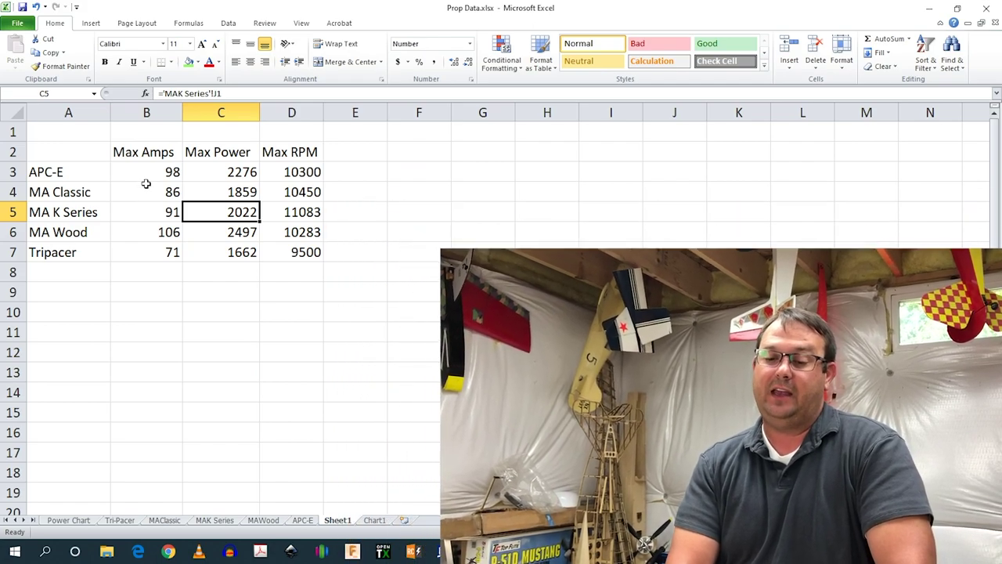
click(102, 193)
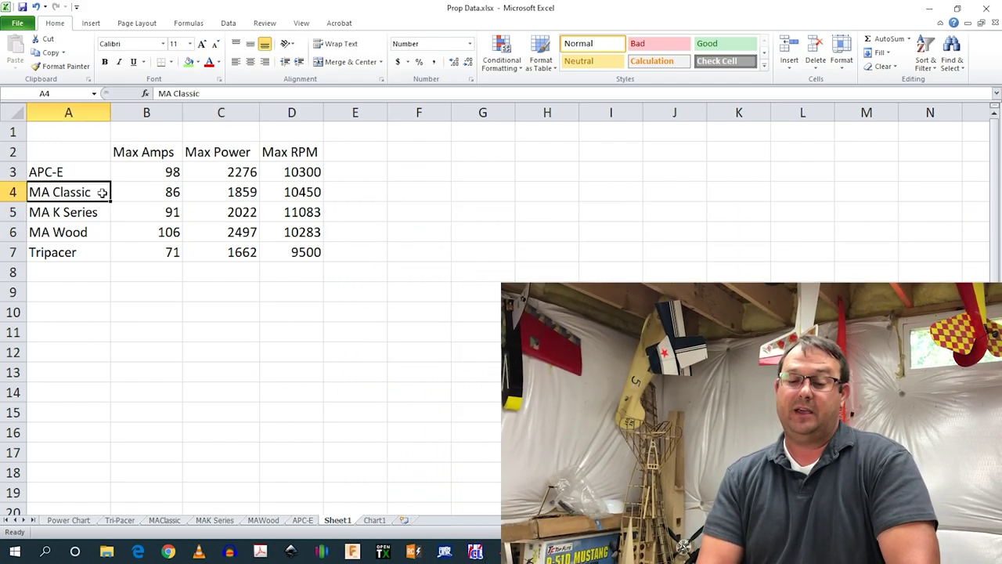
click(93, 231)
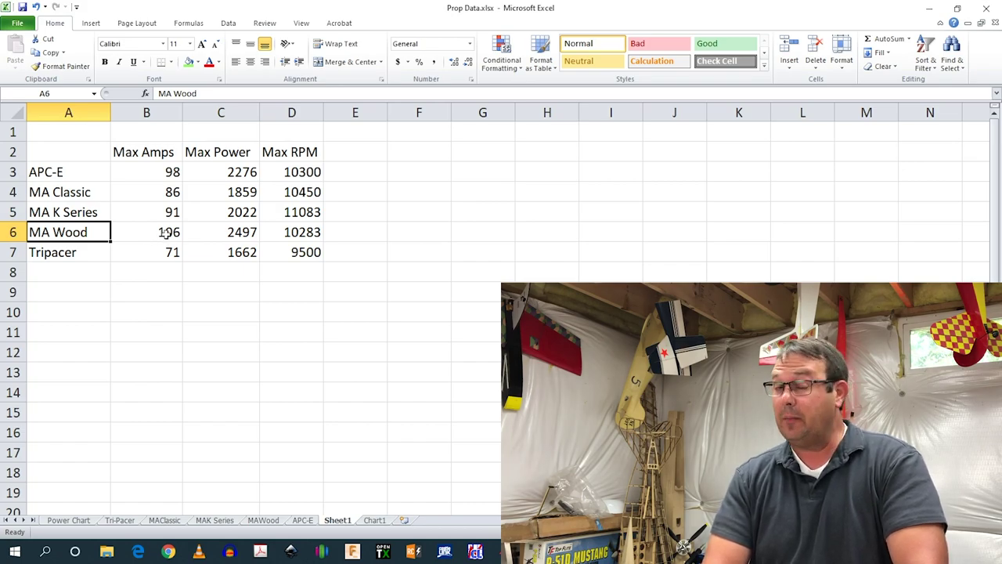
click(13, 232)
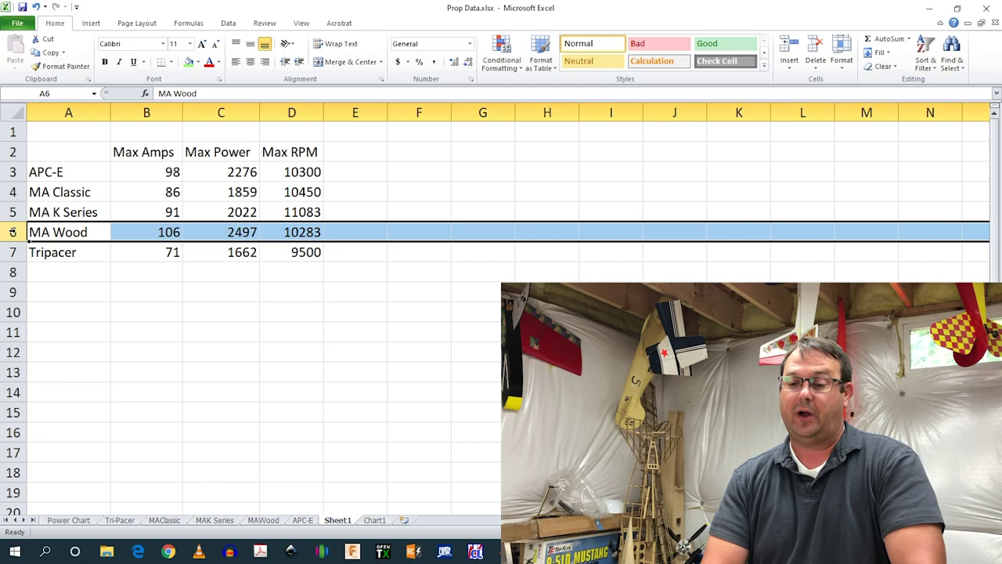
click(289, 236)
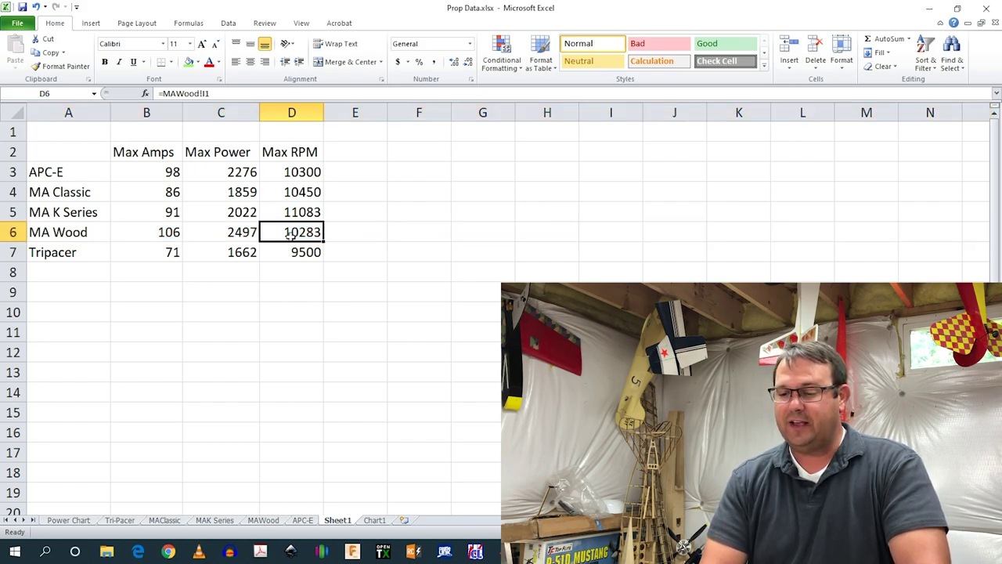
click(231, 232)
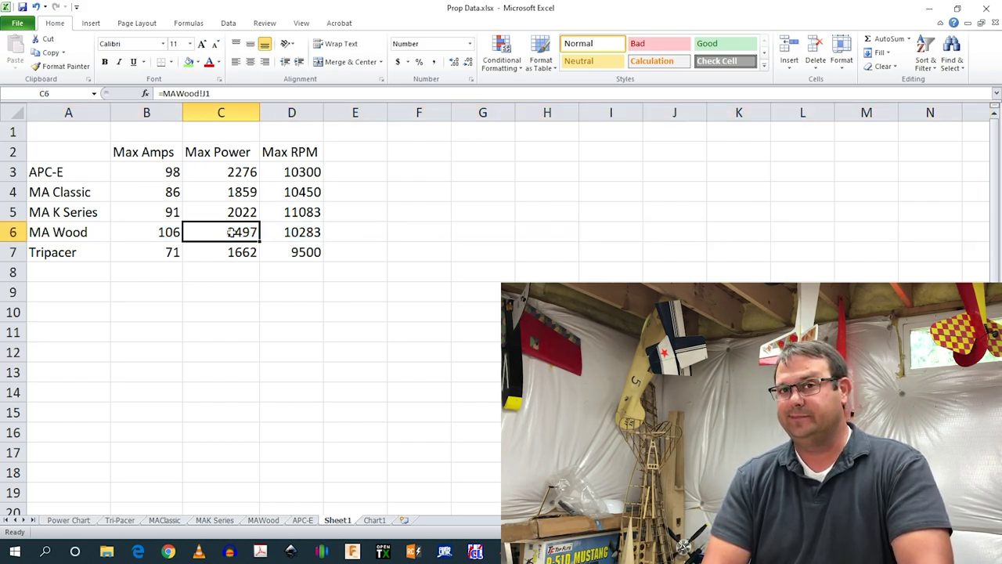